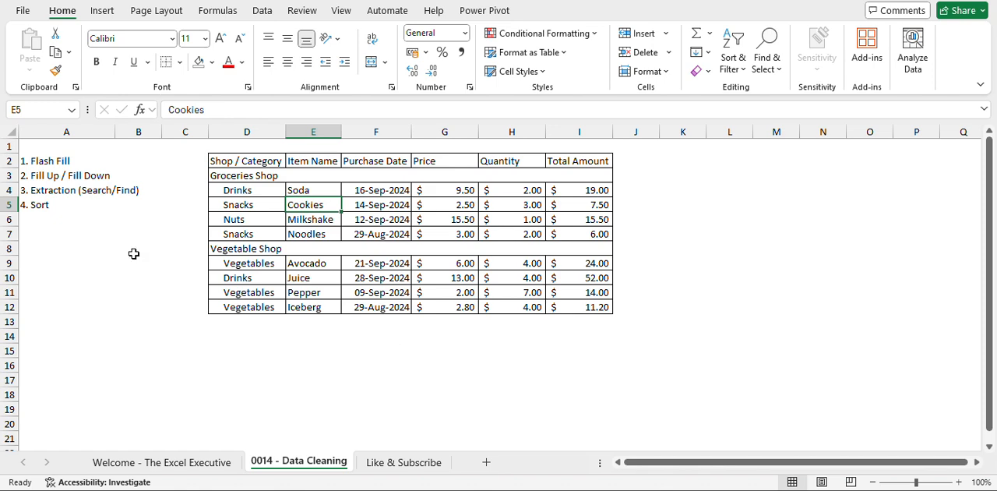
Examine the data-cleaning topics in column A and the shop, category, item and amount entries of the purchase data.
left_click(51, 160)
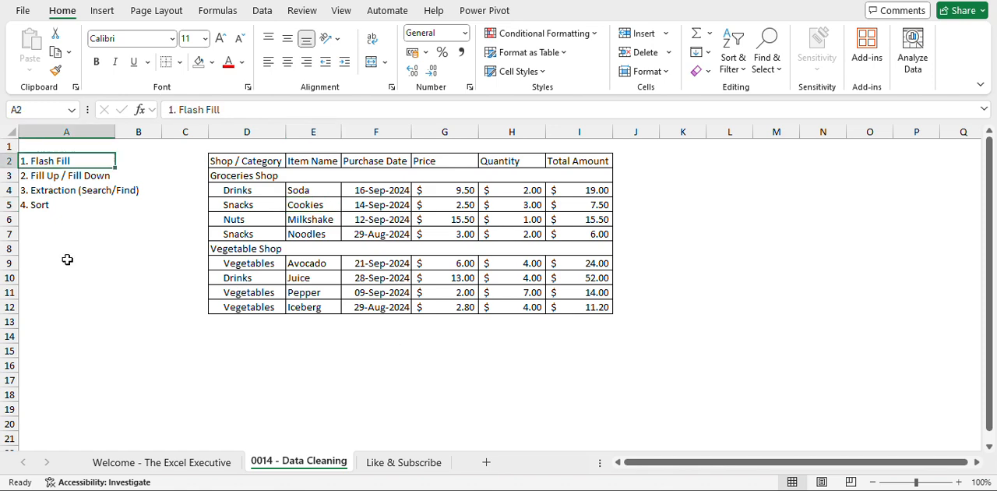
key("shift+Down")
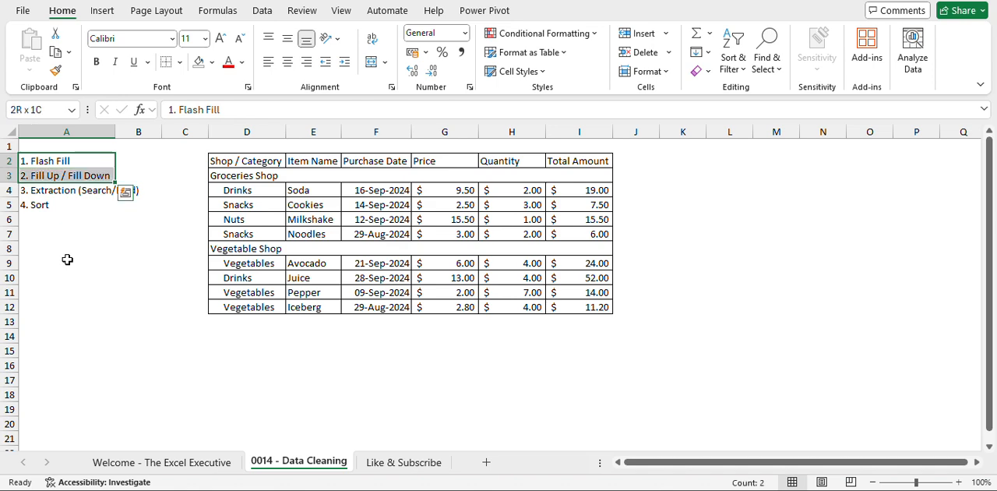
key("Down")
key("Down")
key("shift+Down")
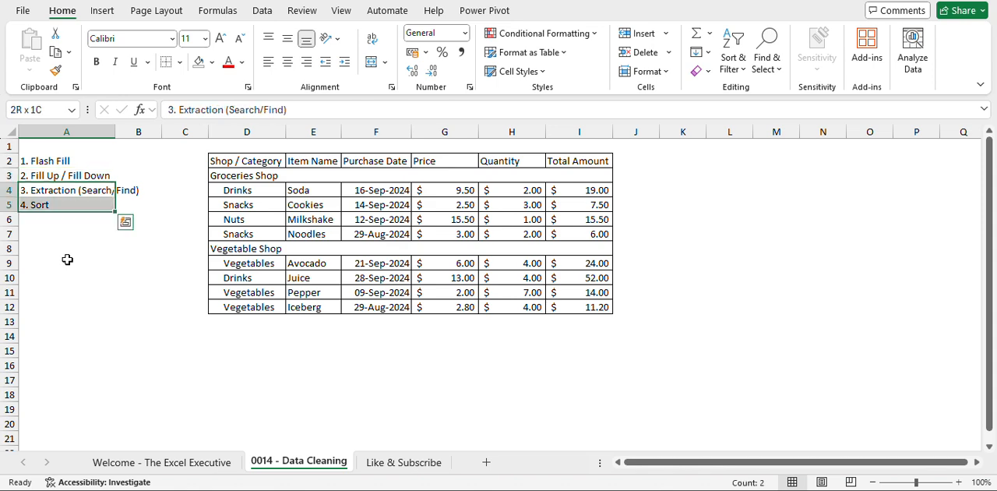
left_click(302, 231)
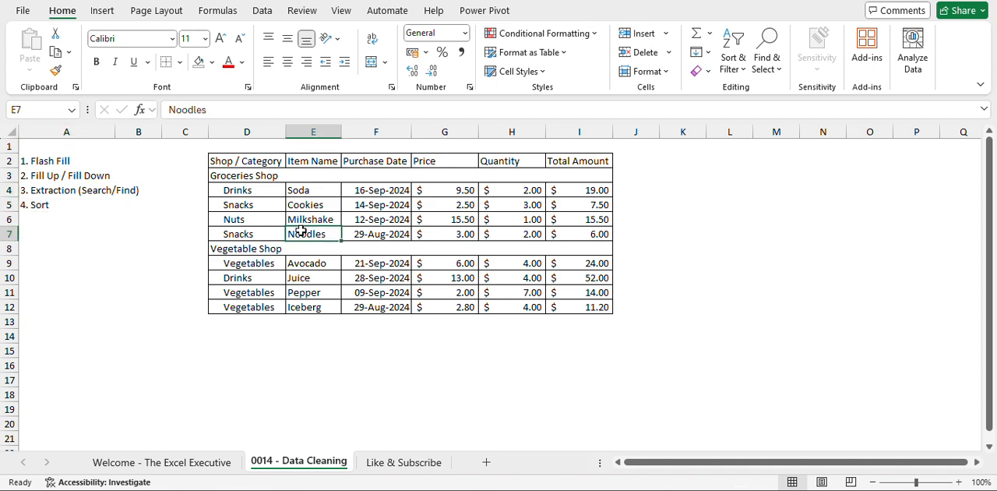
left_click(590, 264)
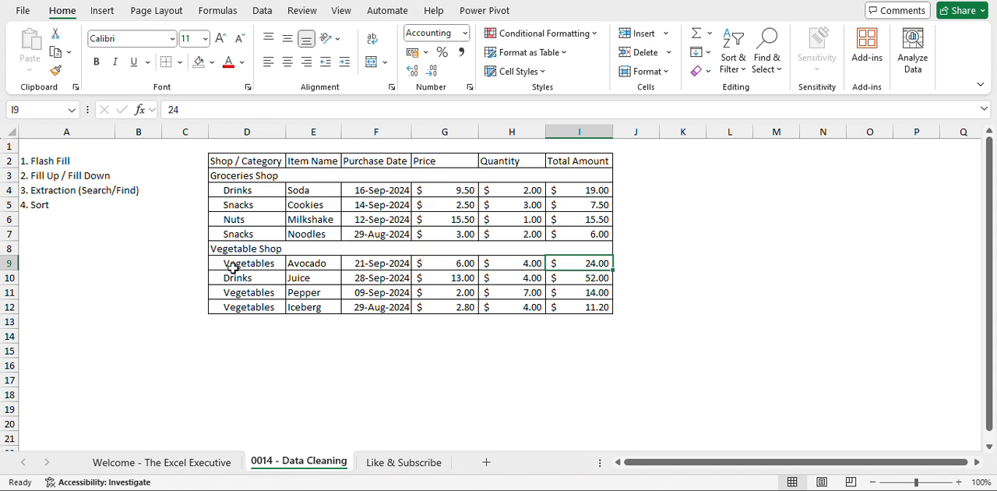
left_click(262, 176)
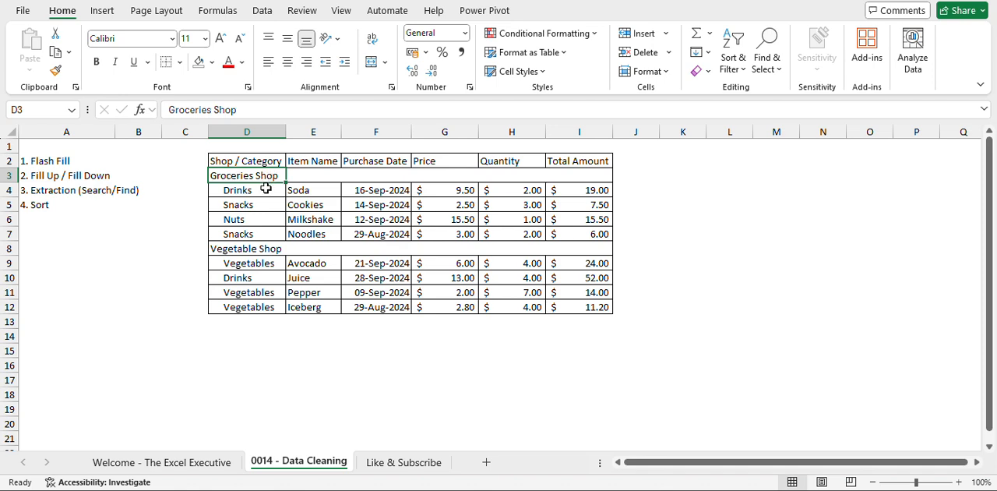
left_click_drag(267, 189, 262, 232)
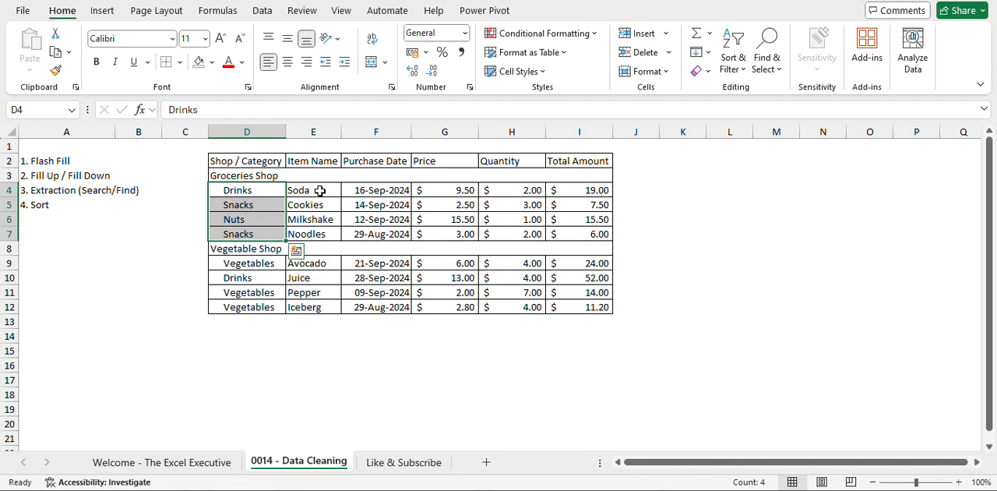
left_click_drag(316, 191, 319, 238)
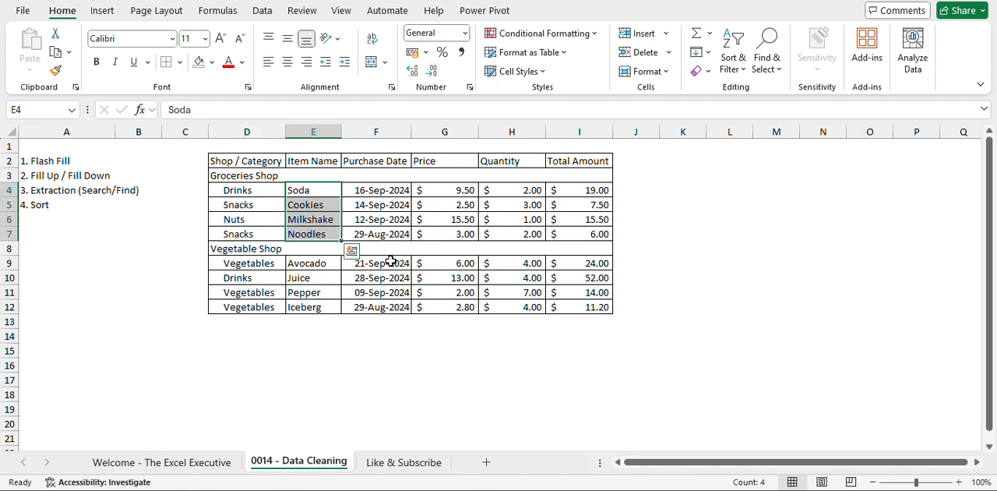
left_click(391, 261)
left_click(314, 266)
left_click_drag(312, 271, 308, 309)
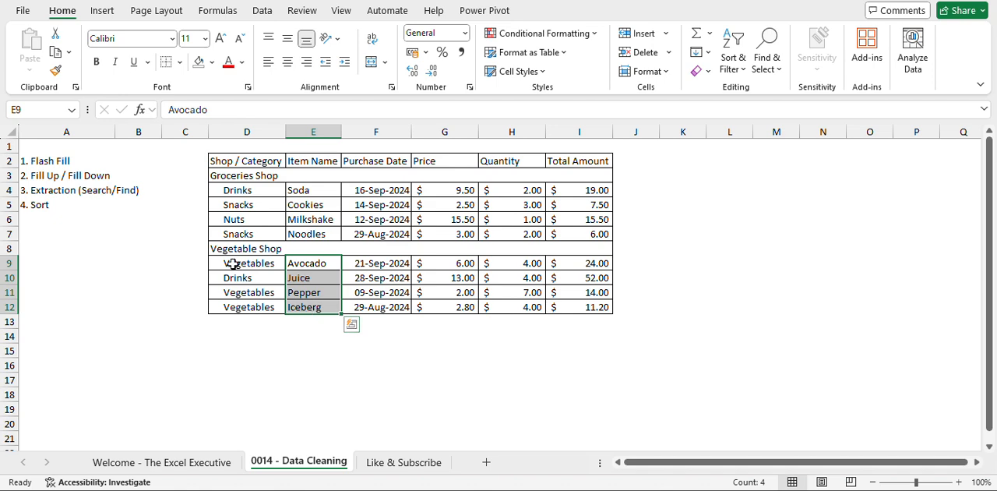
left_click_drag(231, 263, 227, 308)
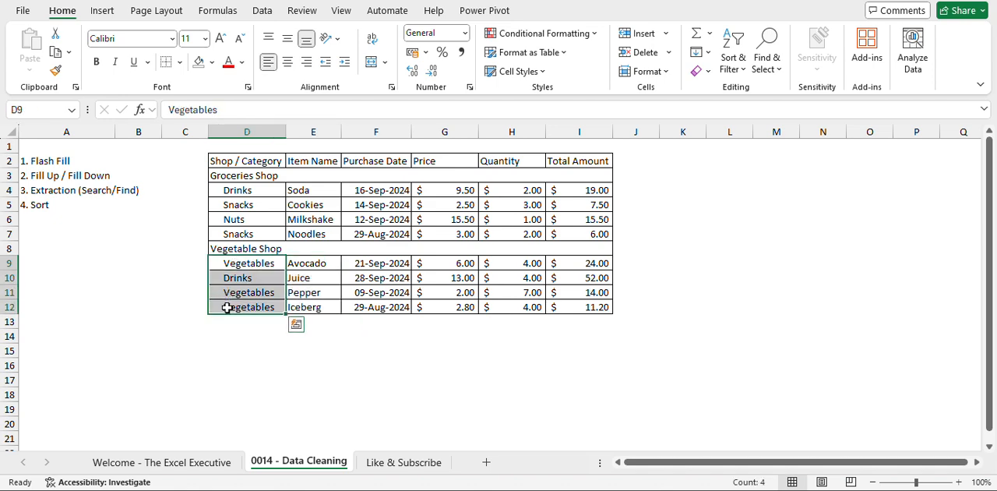
left_click(276, 246)
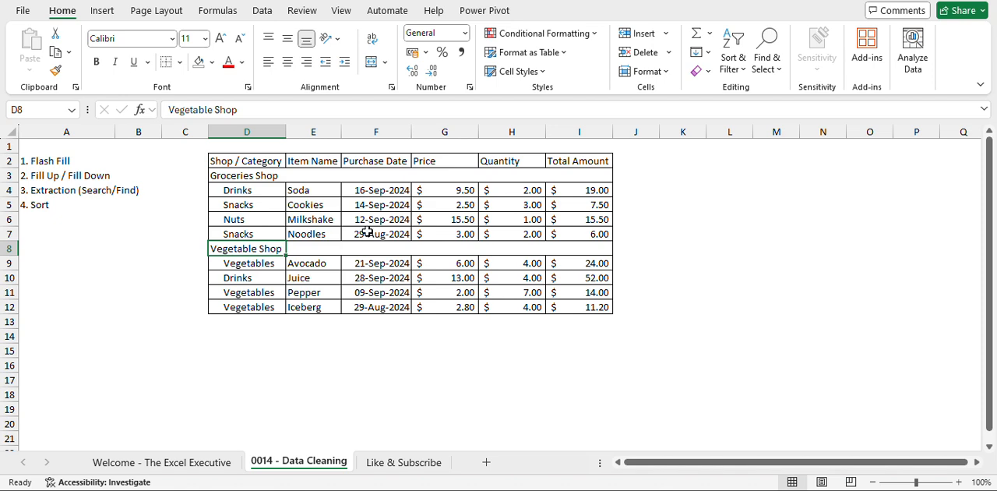
left_click(268, 161)
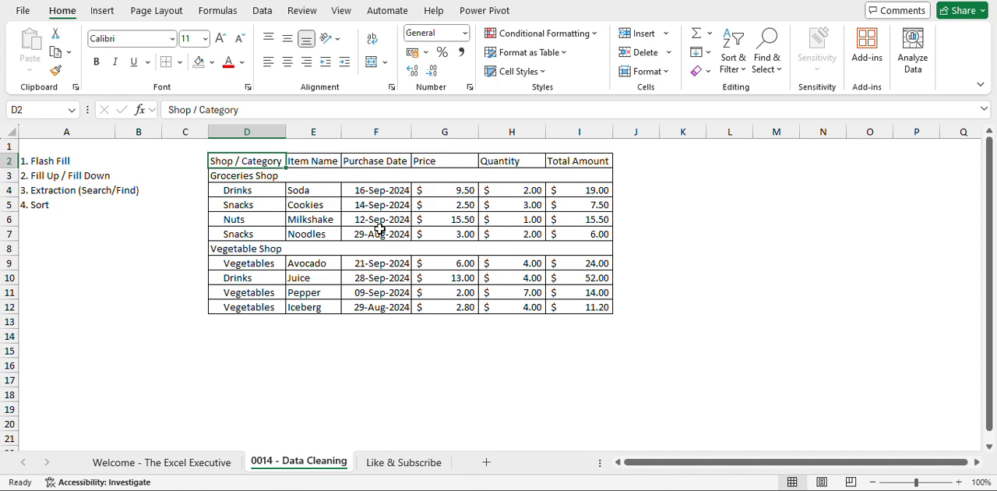
left_click(46, 190)
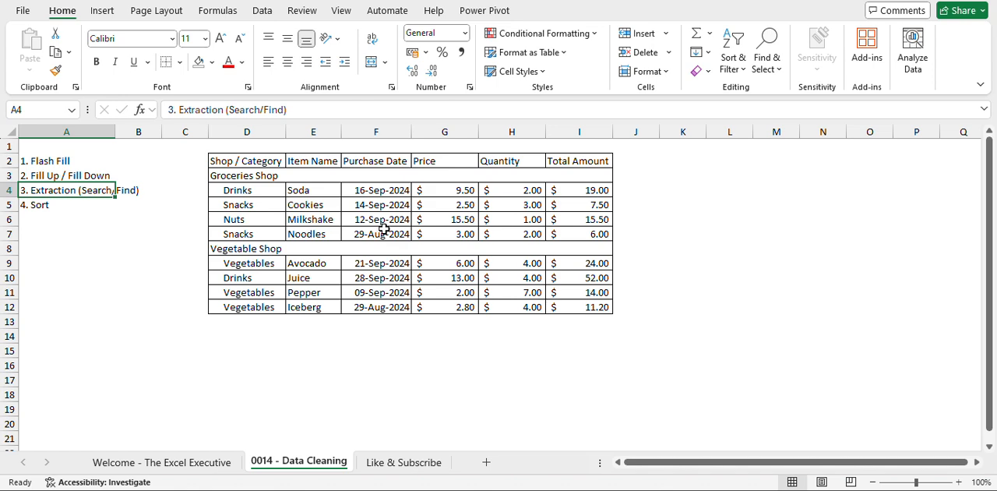
Format the purchase data in D2:I12 as a table with headers, using an orange light table style.
left_click(433, 231)
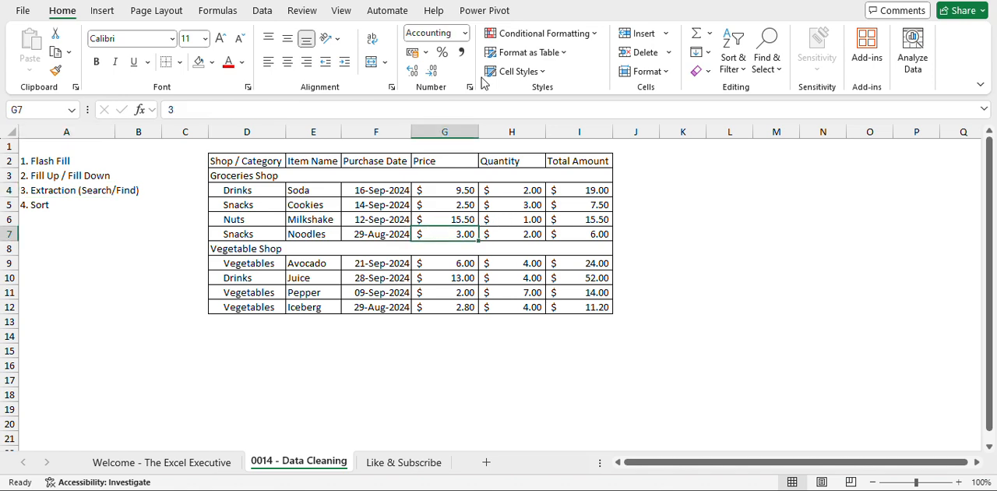
left_click(545, 52)
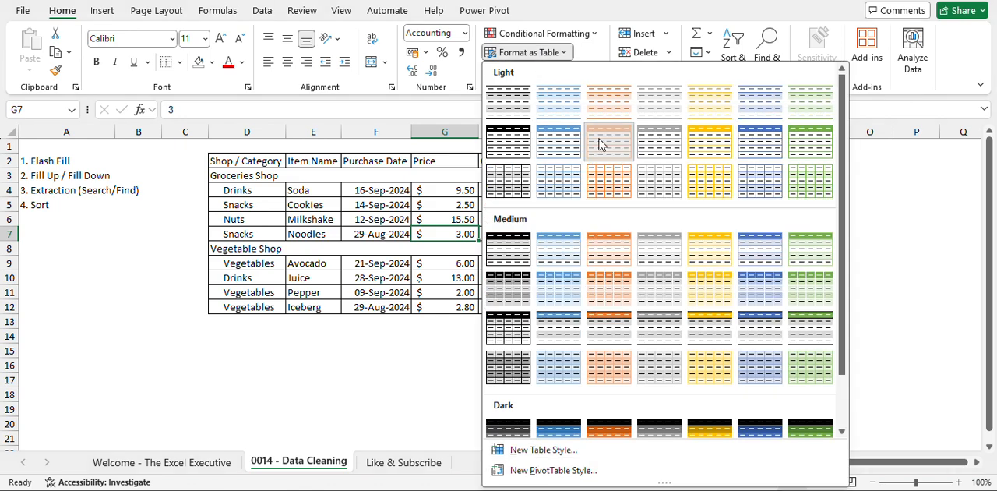
left_click(600, 144)
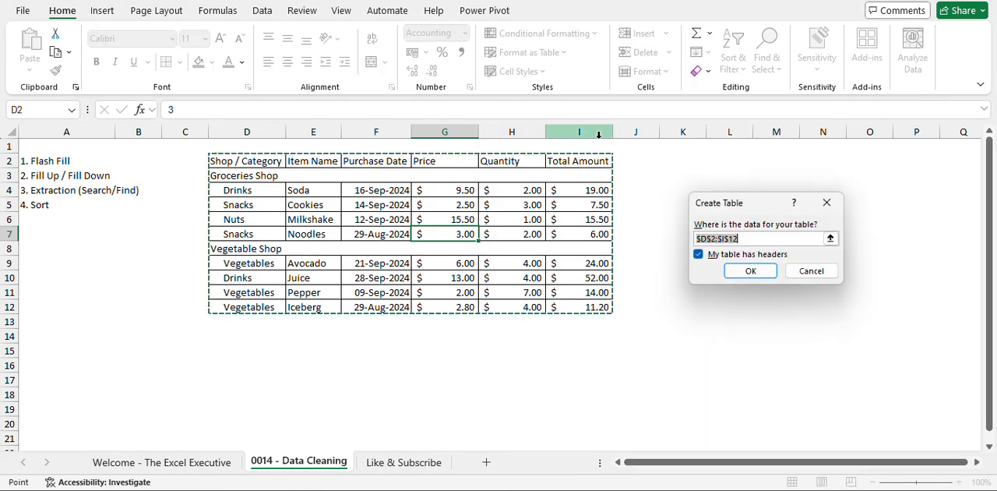
left_click(753, 271)
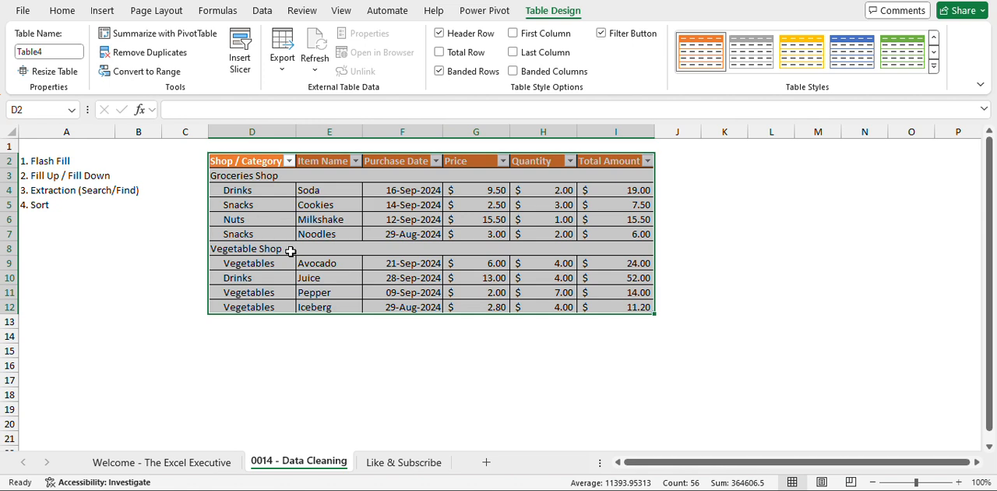
Remove the manual cell borders and fill colour from the whole purchase table.
left_click(62, 11)
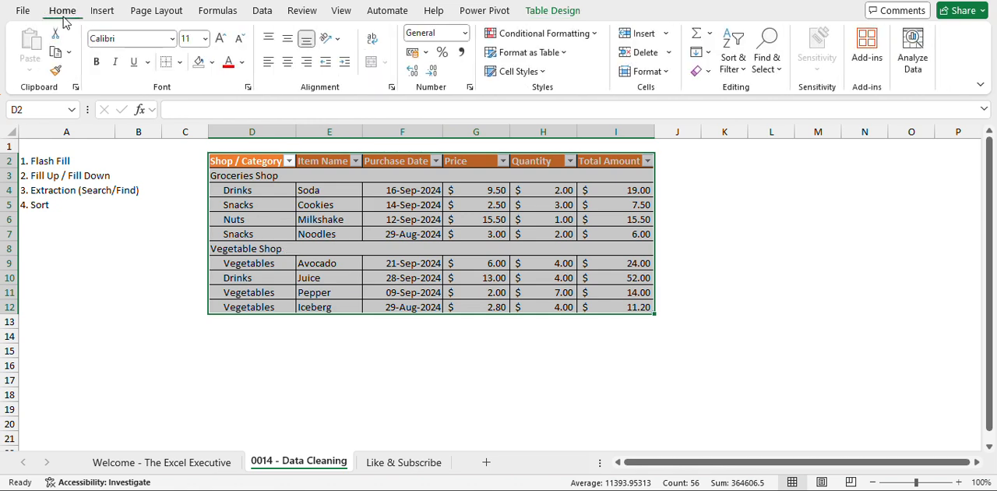
left_click(166, 62)
left_click(212, 61)
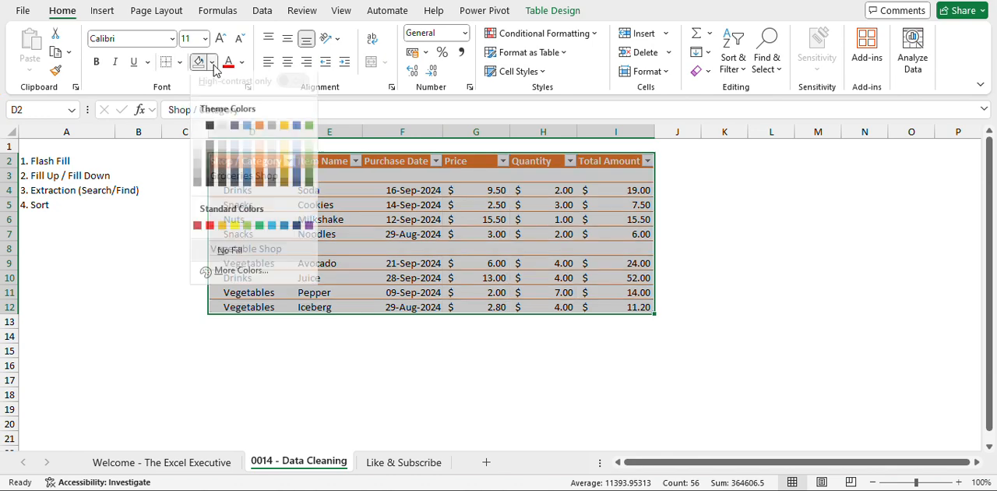
left_click(230, 256)
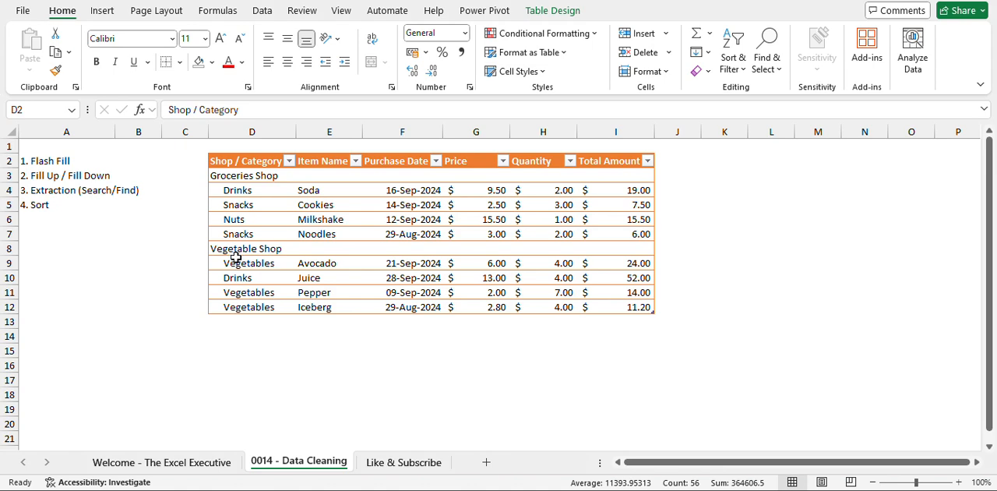
left_click(553, 245)
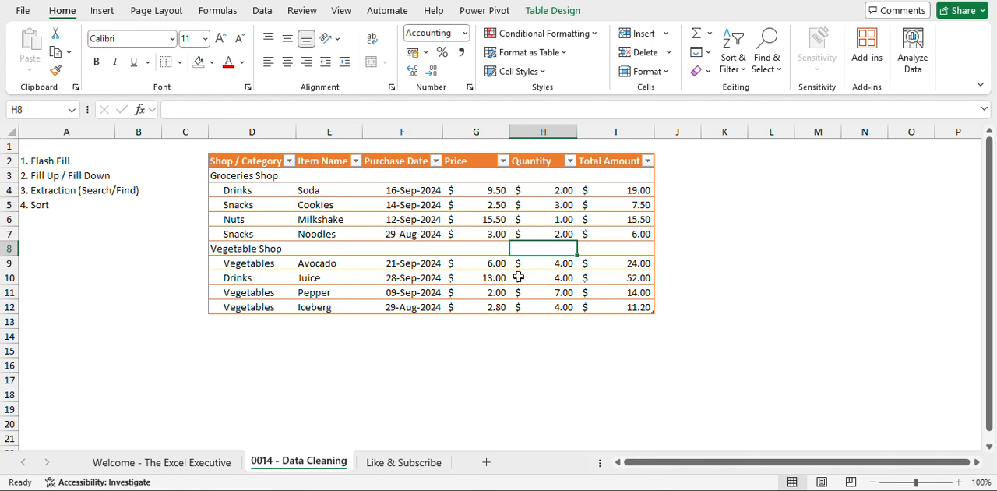
left_click(186, 164)
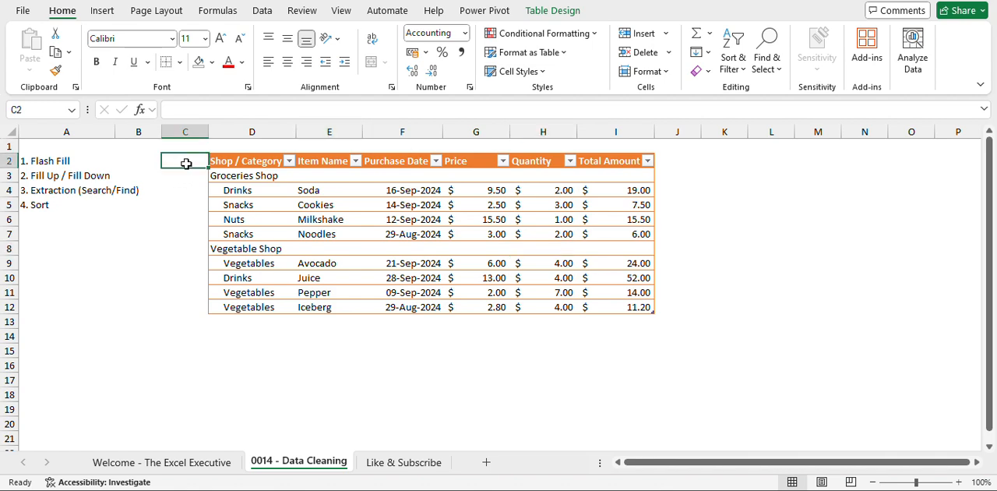
type("Shop")
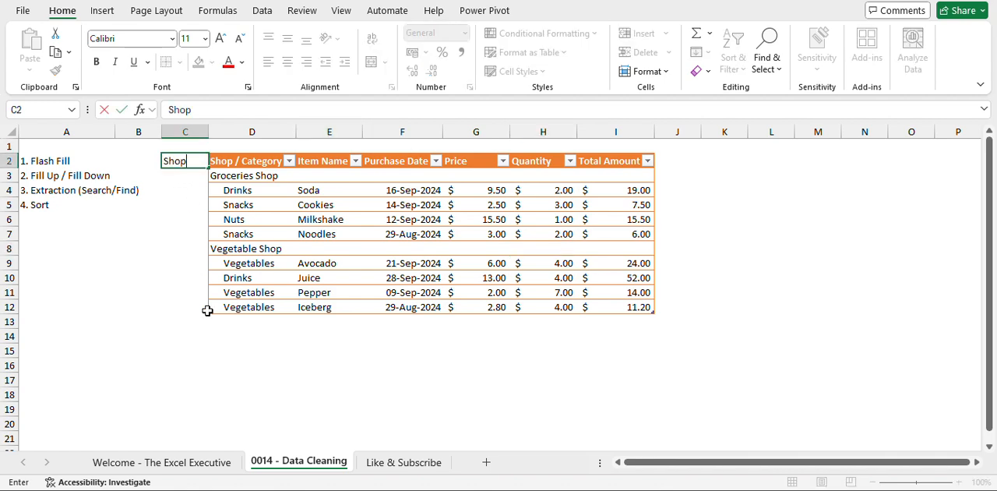
key("Return")
key("Up")
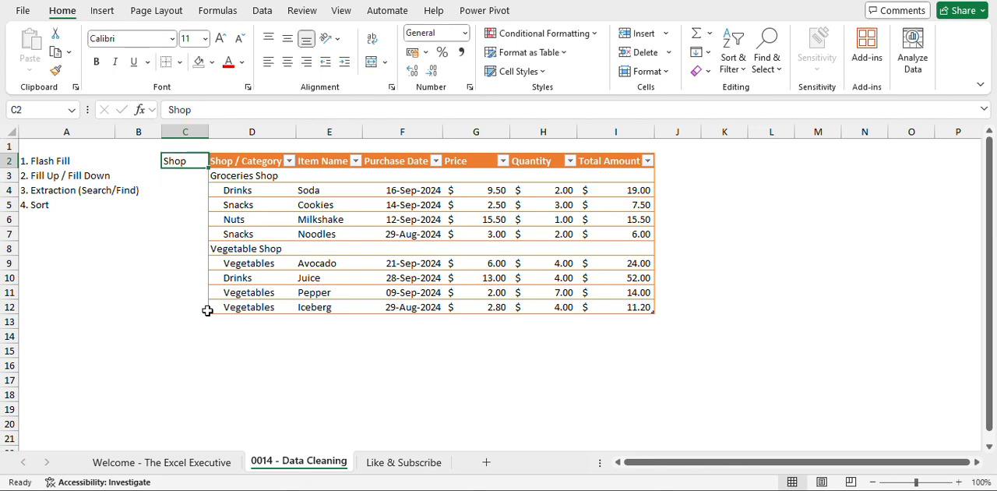
key("Delete")
key("Right")
key("Right")
key("Right")
key("Right")
key("Right")
key("Right")
key("Right")
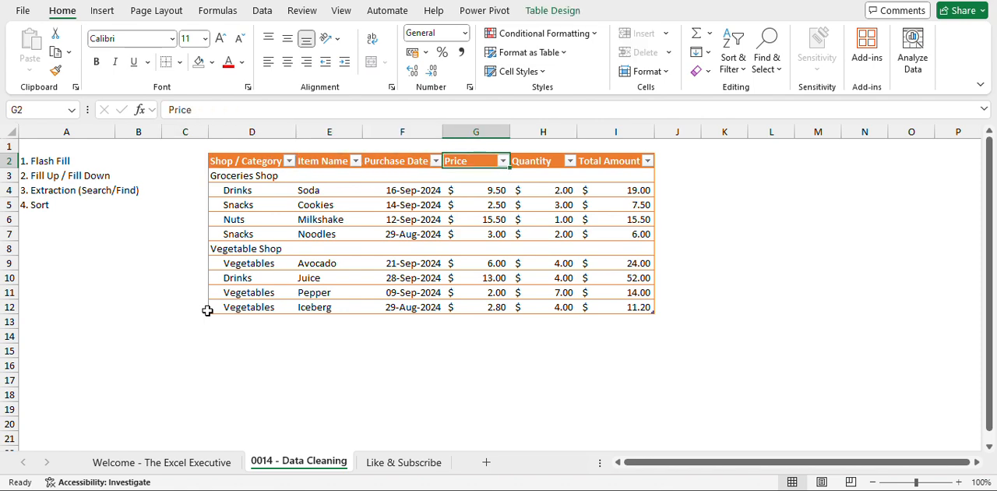
type("Shop")
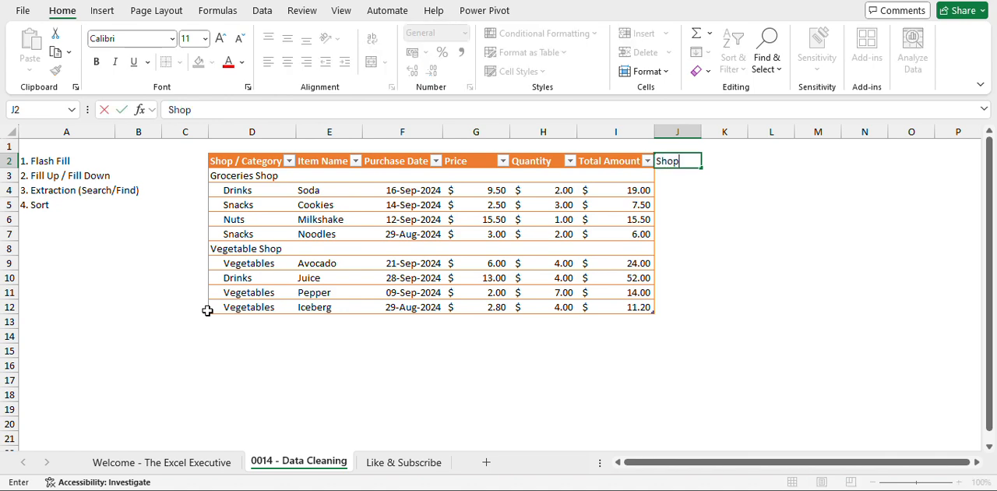
key("Return")
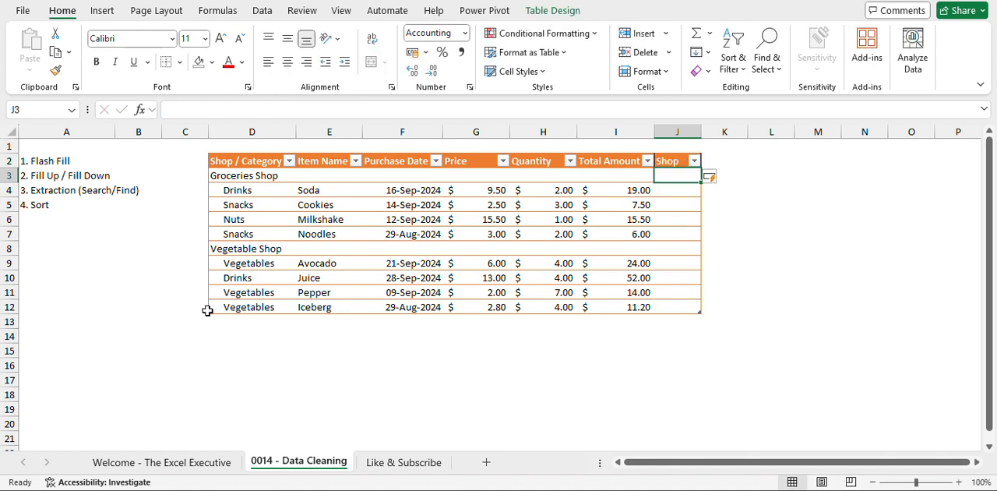
key("ctrl+z")
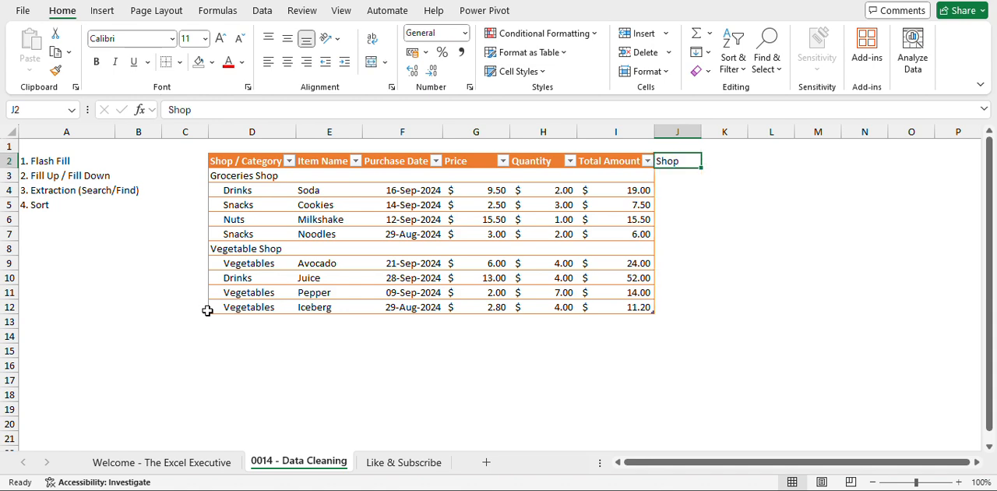
key("Delete")
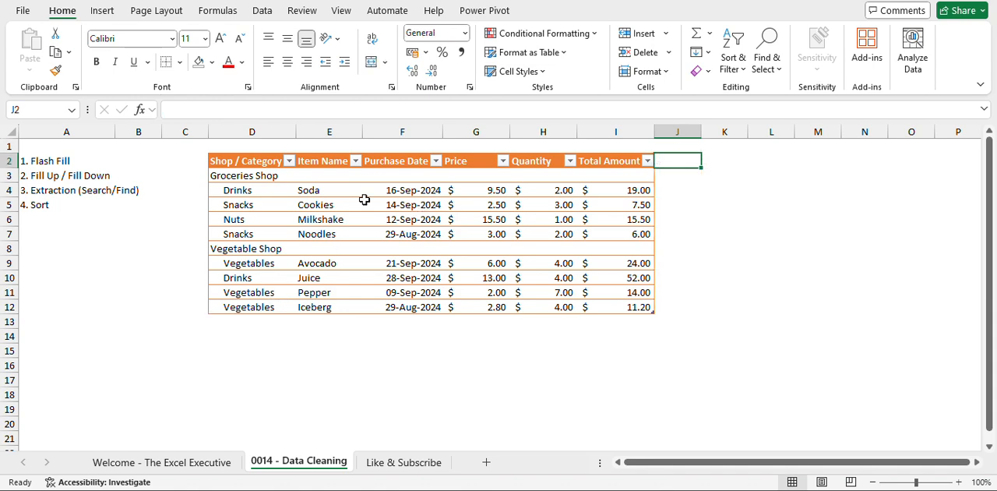
left_click(327, 132)
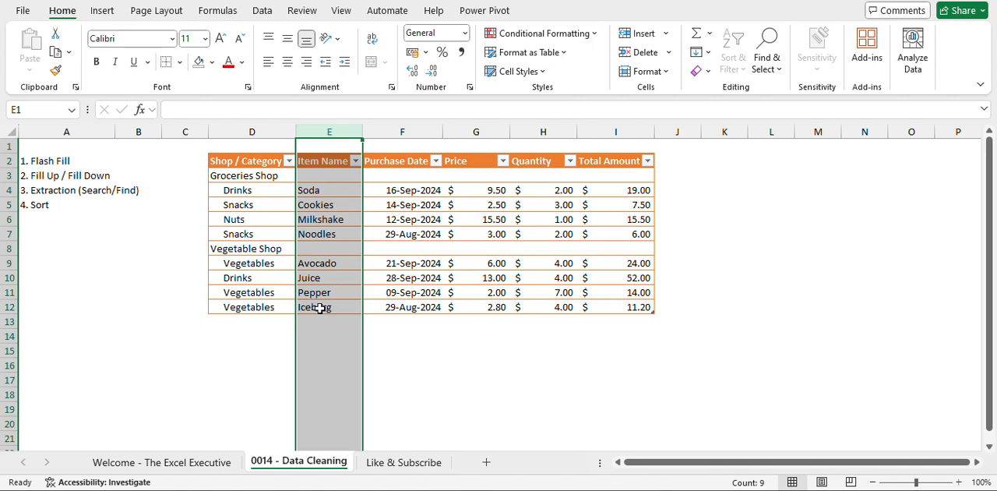
Add a new table column after Total Amount by entering the header "Shop" in J2.
left_click(671, 160)
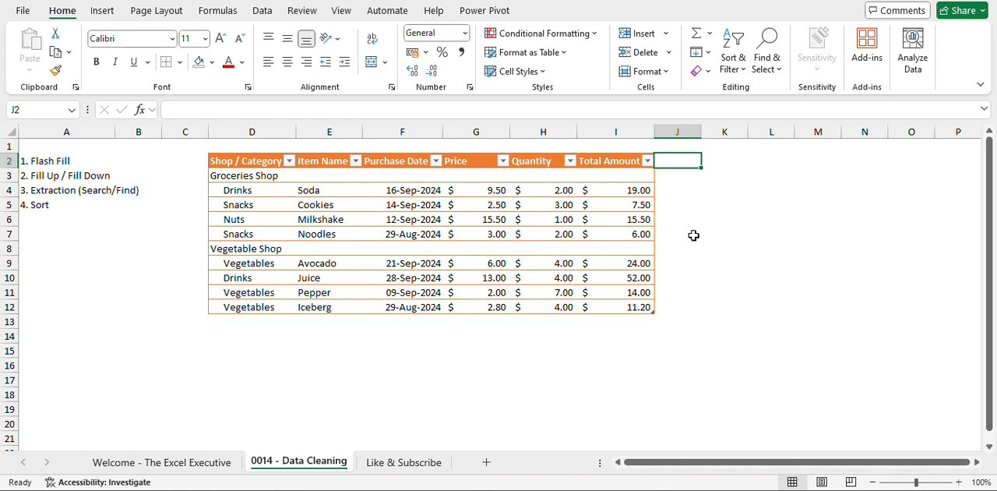
type("Shop")
key("Return")
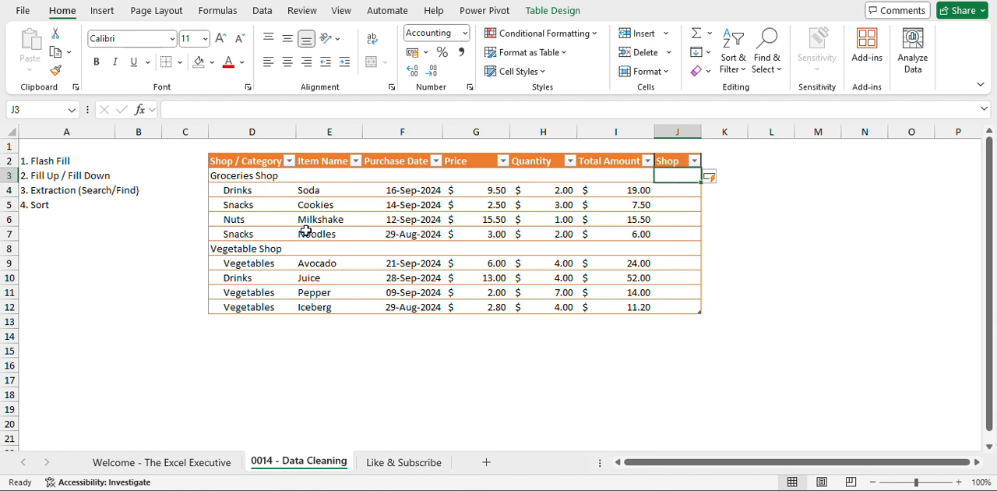
Move the whole Shop column in front of the Shop / Category column so it becomes the table's first column.
left_click(680, 131)
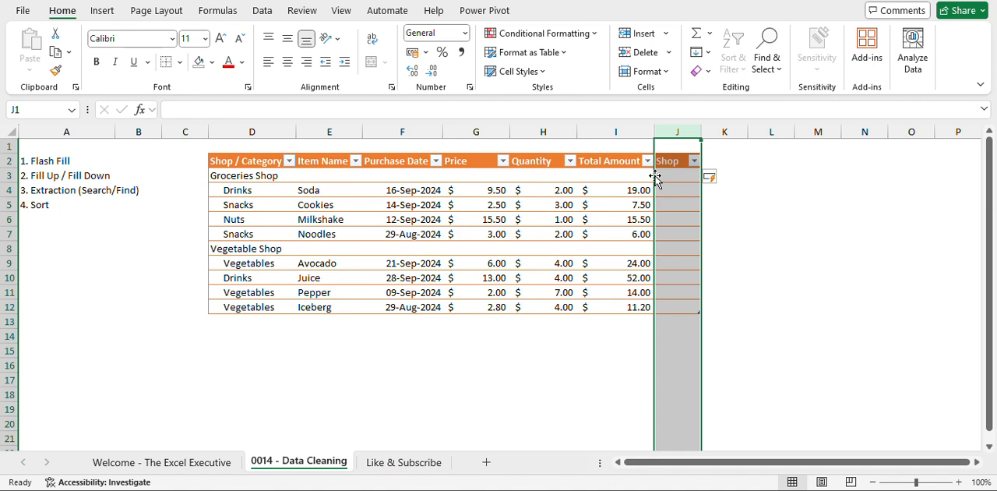
left_click_drag(655, 178, 237, 207)
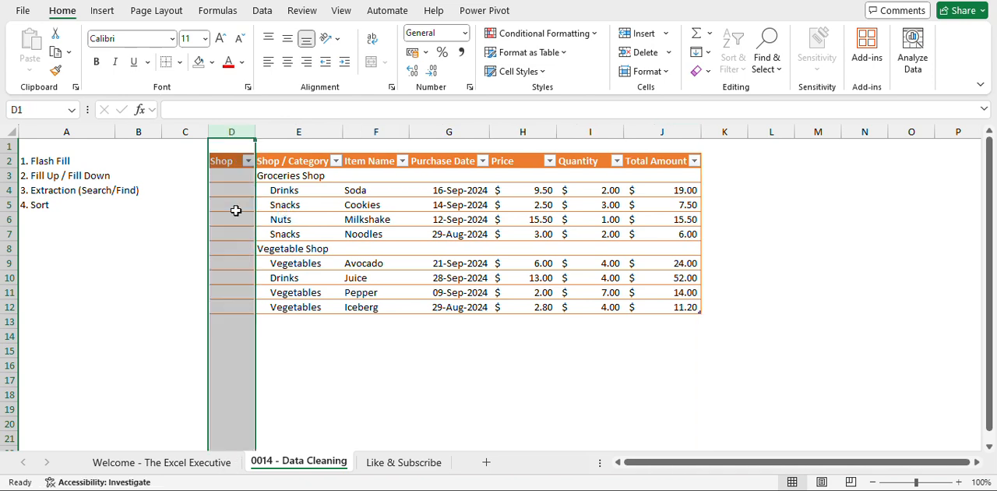
left_click(355, 191)
left_click(655, 191)
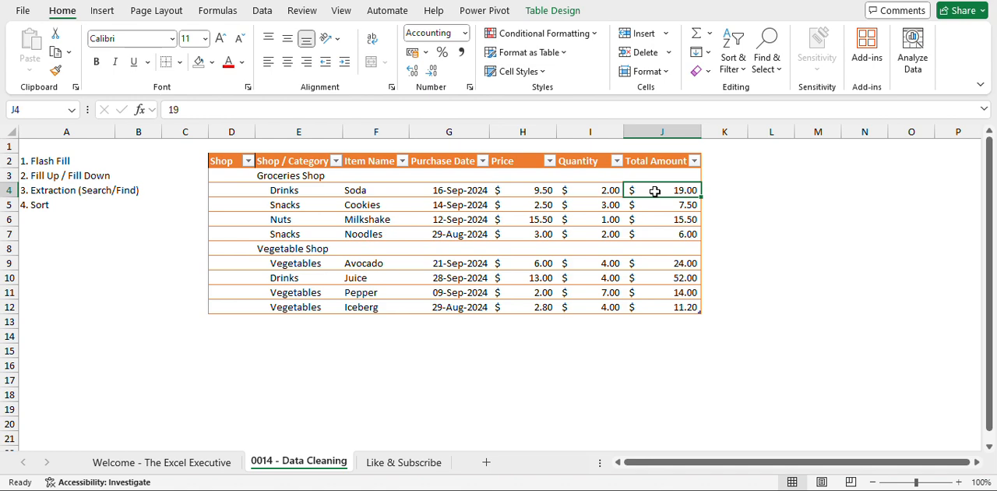
Widen the empty Shop column D to roughly twice its width.
key("Left")
key("Left")
key("Left")
key("Left")
key("Left")
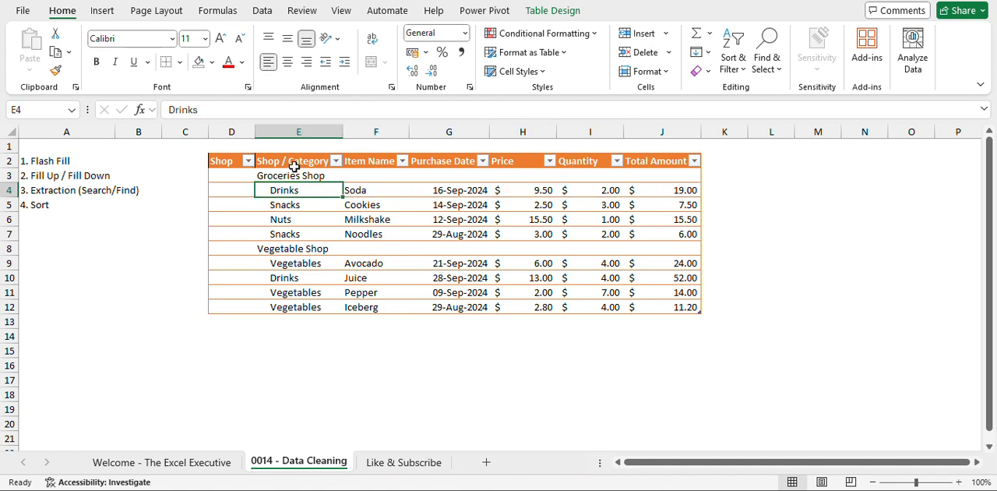
left_click_drag(255, 131, 309, 131)
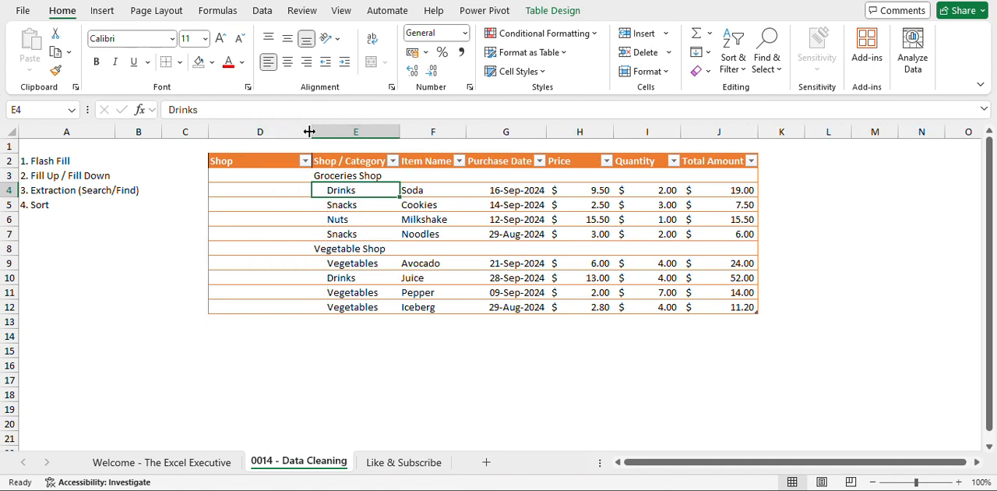
left_click(270, 175)
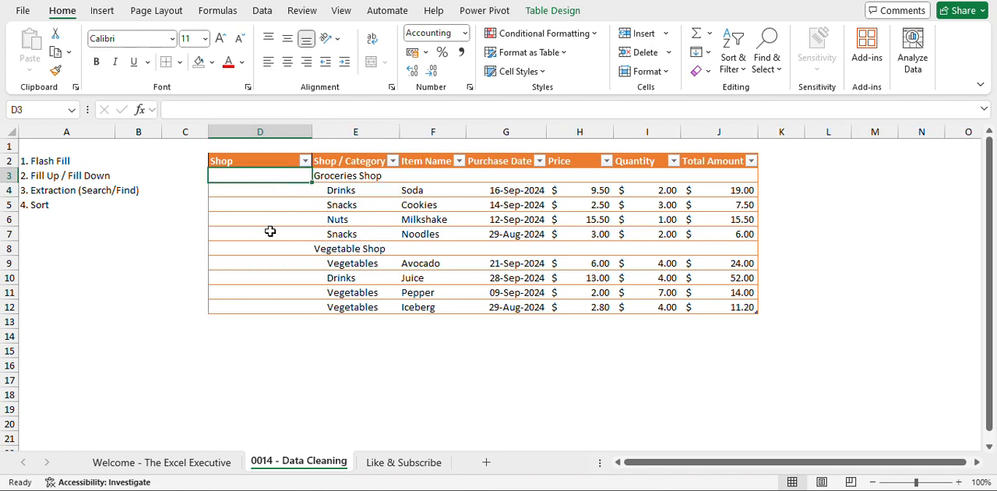
left_click(110, 190)
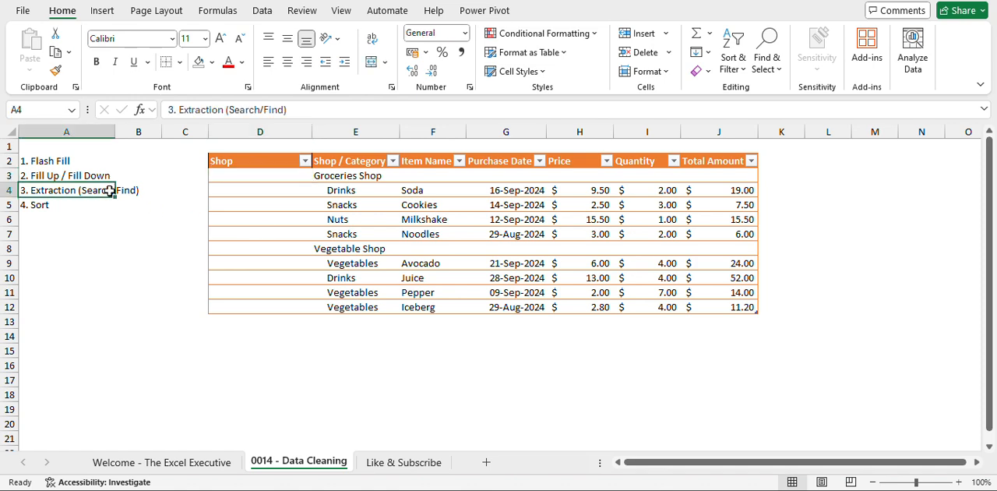
left_click(285, 178)
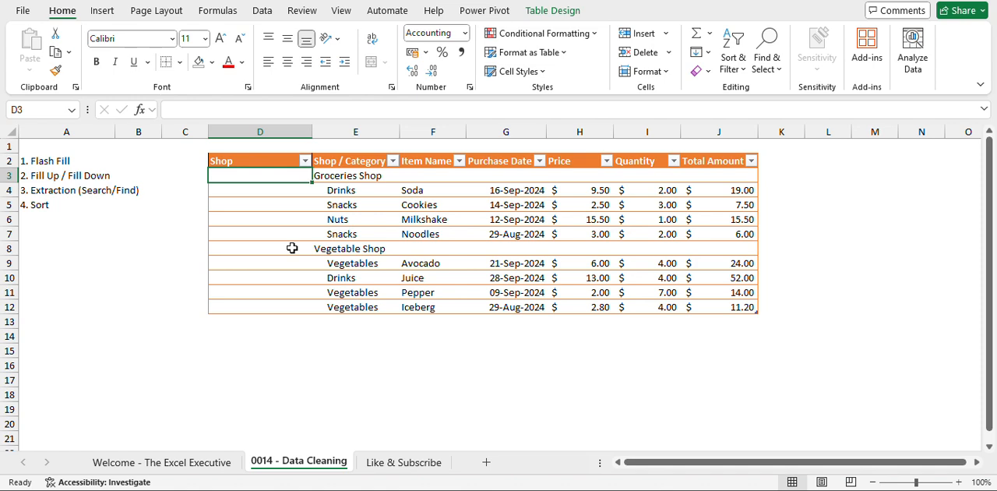
type("=")
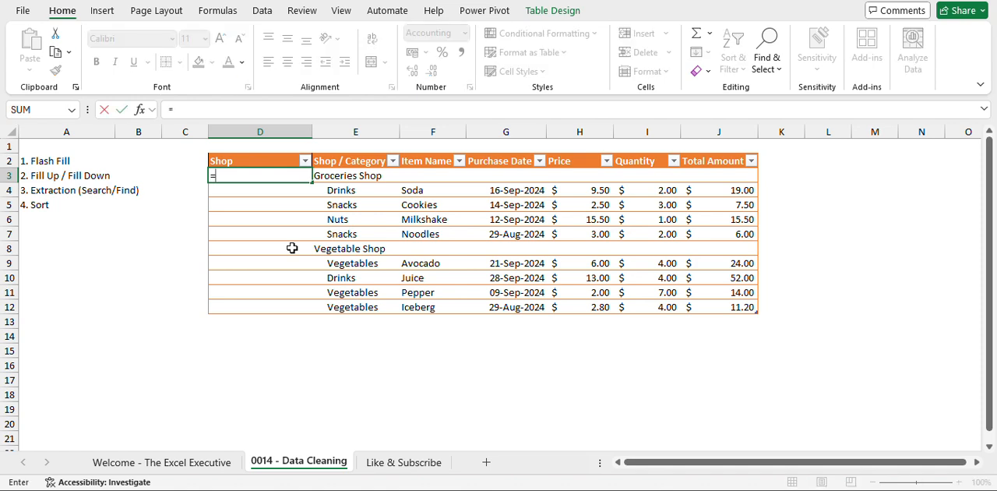
key("BackSpace")
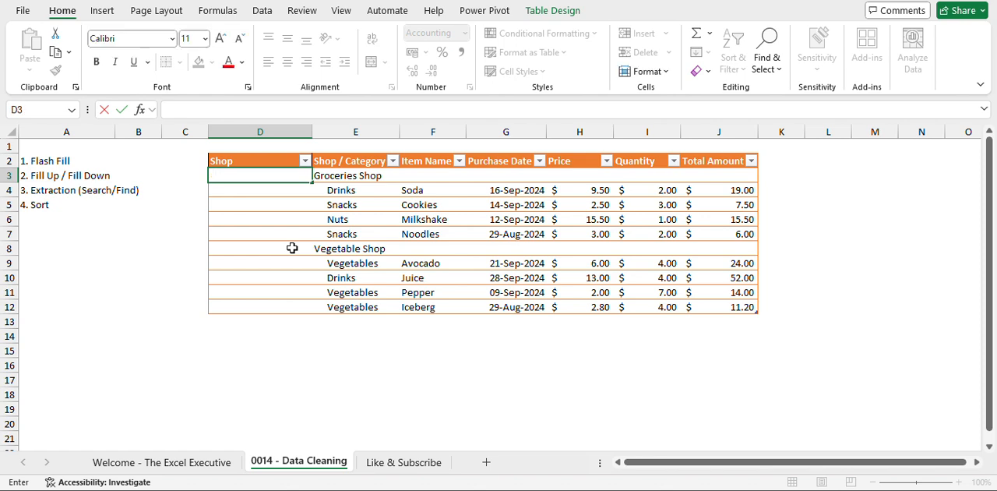
key("Return")
key("Up")
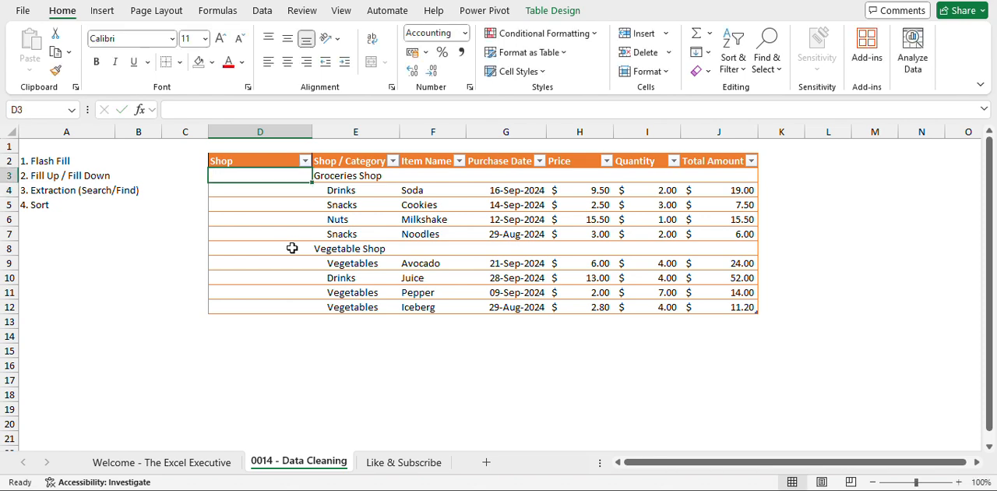
Examine the Shop / Category entries in E3:E12, comparing the shop names in E3 and E8 with the categories beneath each.
key("Right")
key("shift+Down")
key("shift+Down")
key("shift+Down")
key("shift+Down")
key("shift+Down")
key("shift+Down")
key("shift+Down")
key("shift+Down")
key("shift+Down")
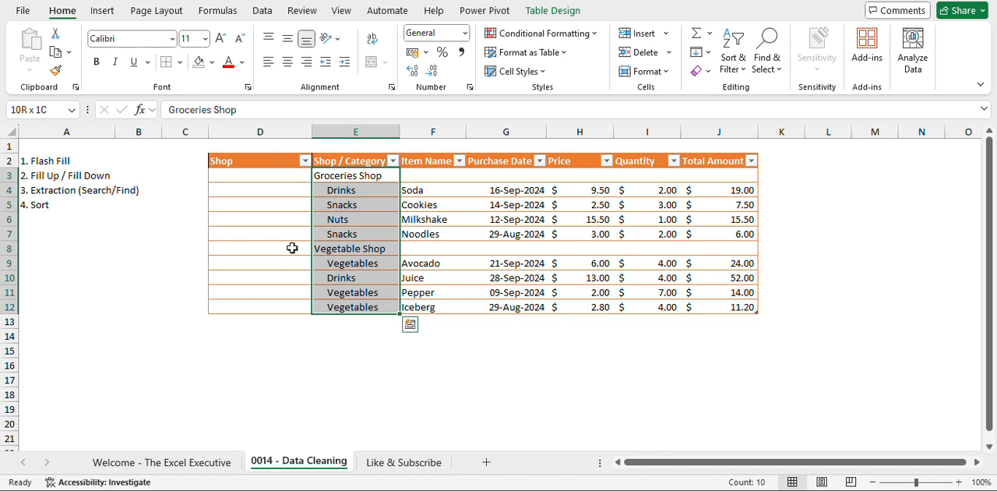
key("Down")
key("Down")
key("Down")
key("Down")
key("Down")
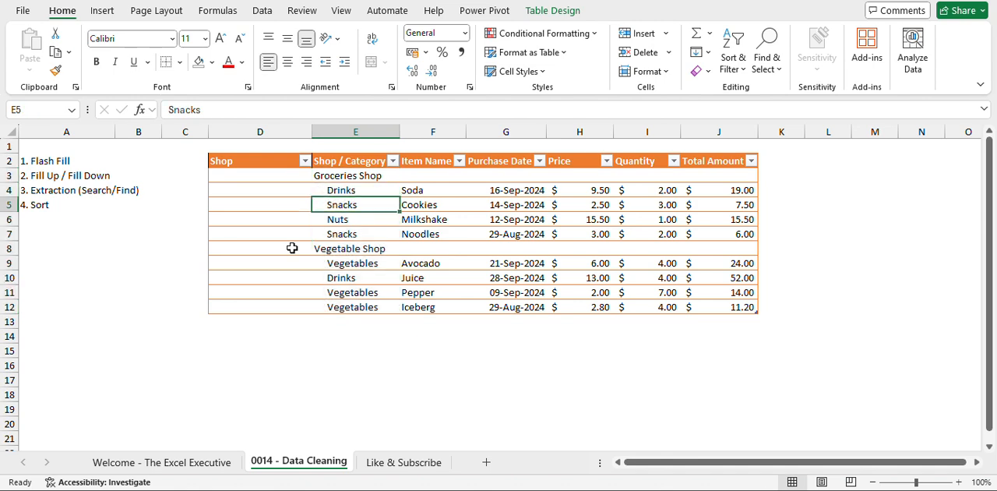
key("Up")
key("Up")
key("Up")
key("Up")
key("Up")
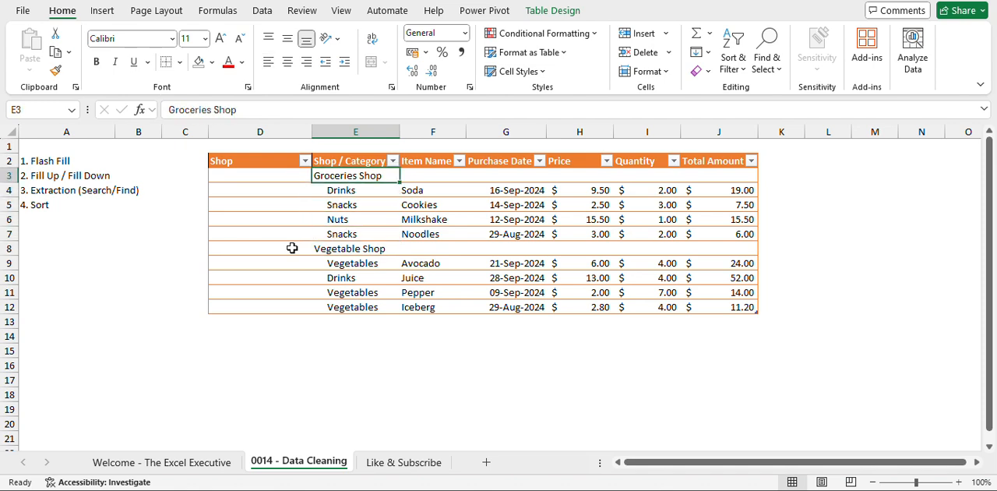
key("Left")
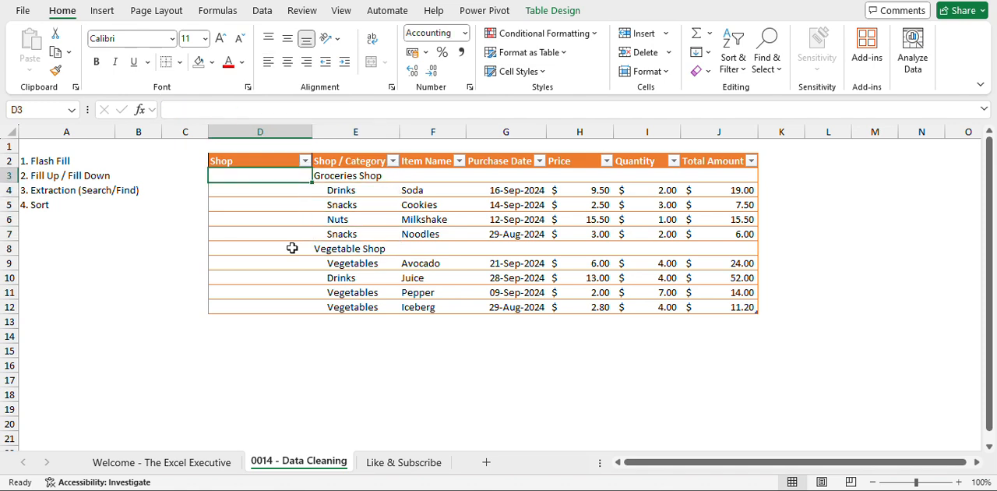
left_click(376, 255)
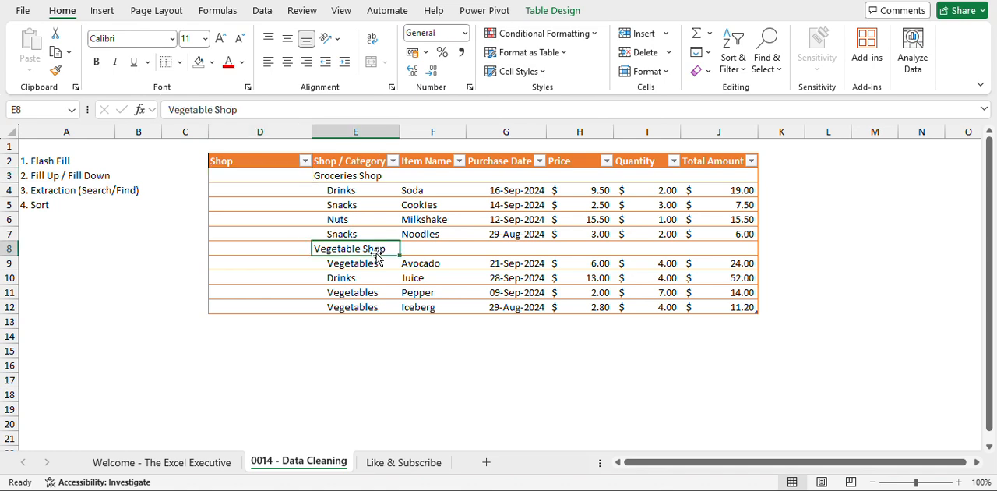
left_click(373, 174)
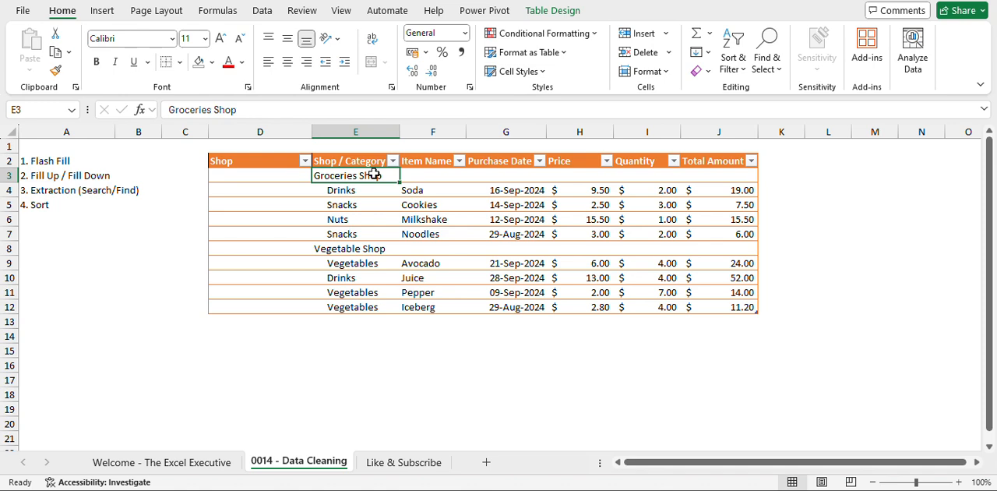
left_click(396, 245)
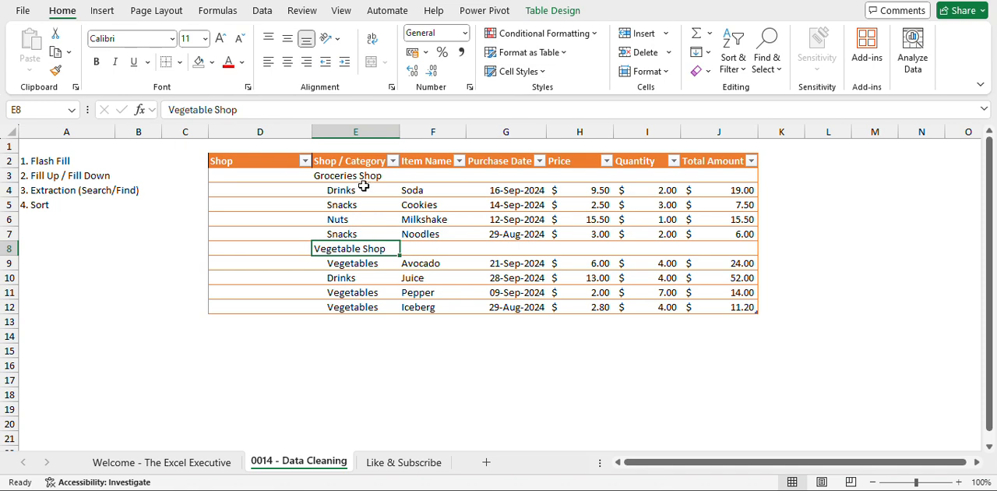
left_click_drag(363, 187, 360, 233)
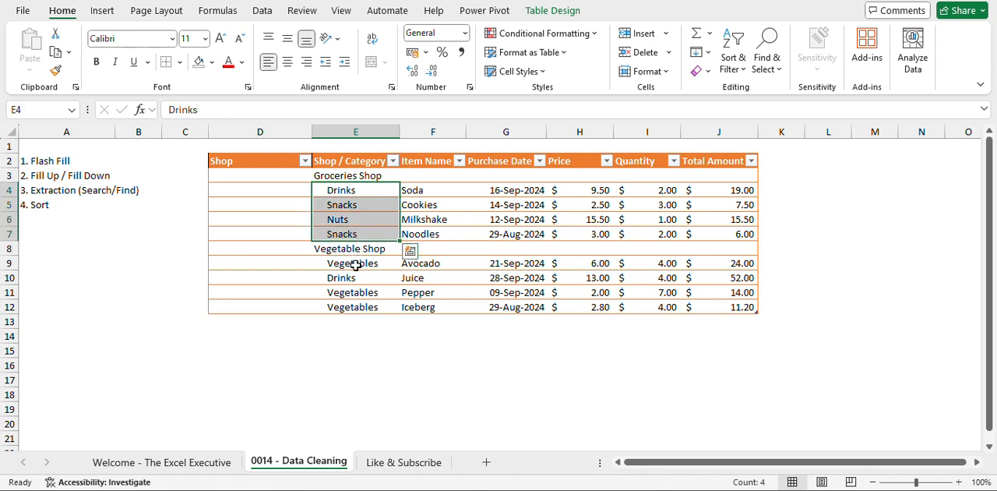
left_click_drag(355, 265, 352, 300)
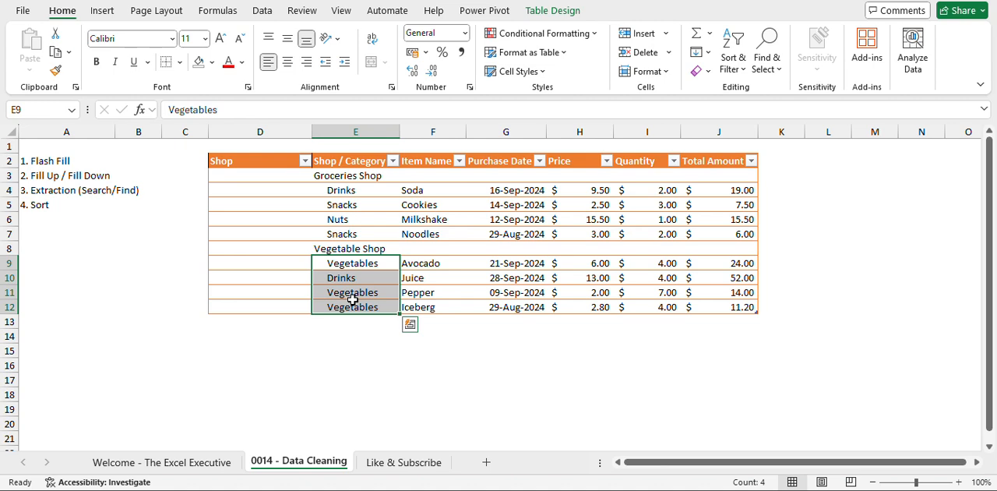
Enter the formula =SEARCH("Shop",[@[Shop / Category]]) in D3 to fill the Shop column.
key("Up")
key("Up")
key("Up")
key("Up")
key("Up")
key("Up")
key("Left")
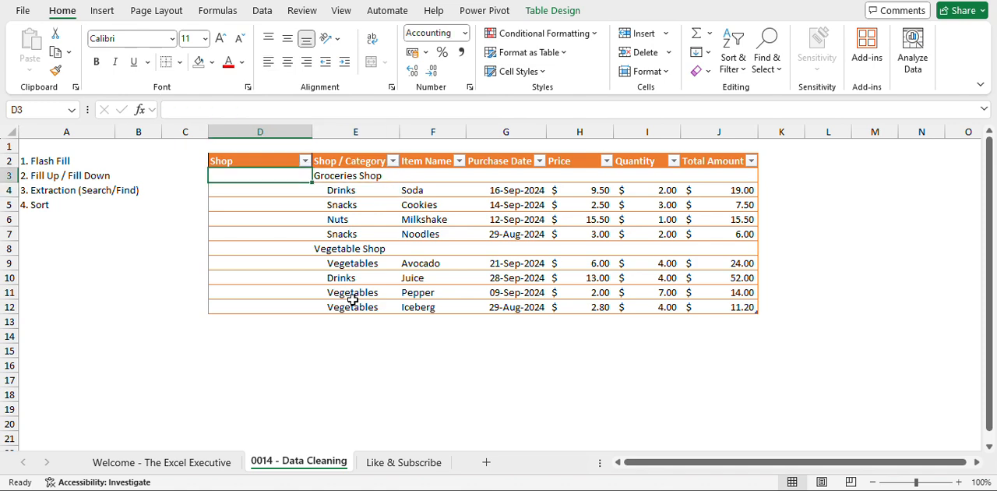
type("=")
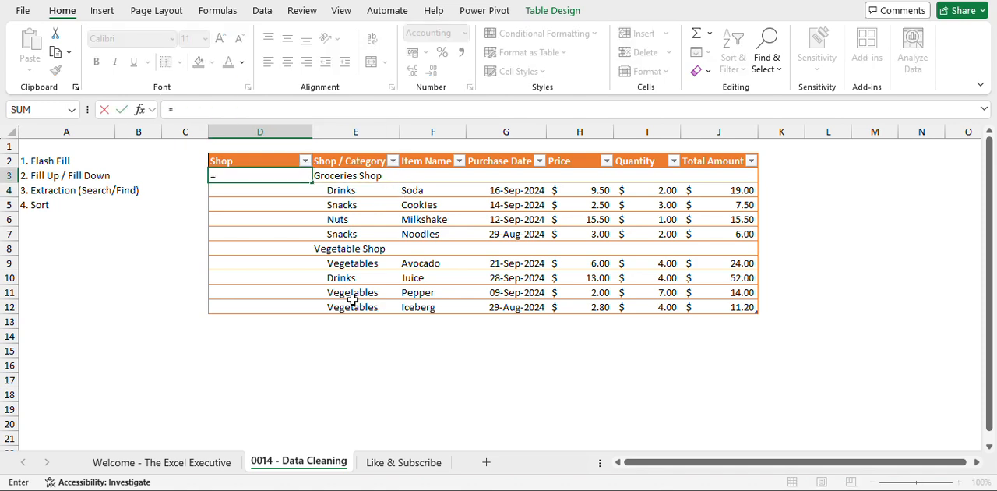
type("se")
key("Tab")
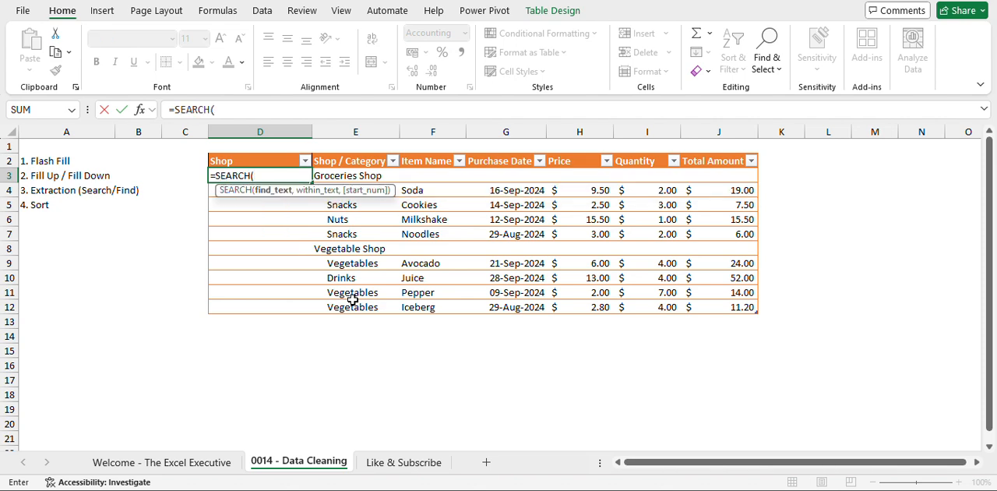
type("\"Shop\",")
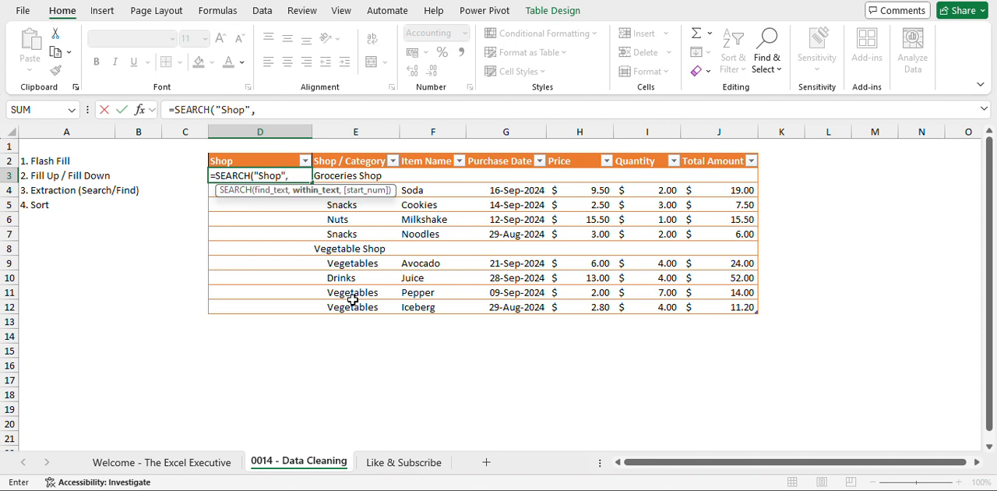
left_click(362, 173)
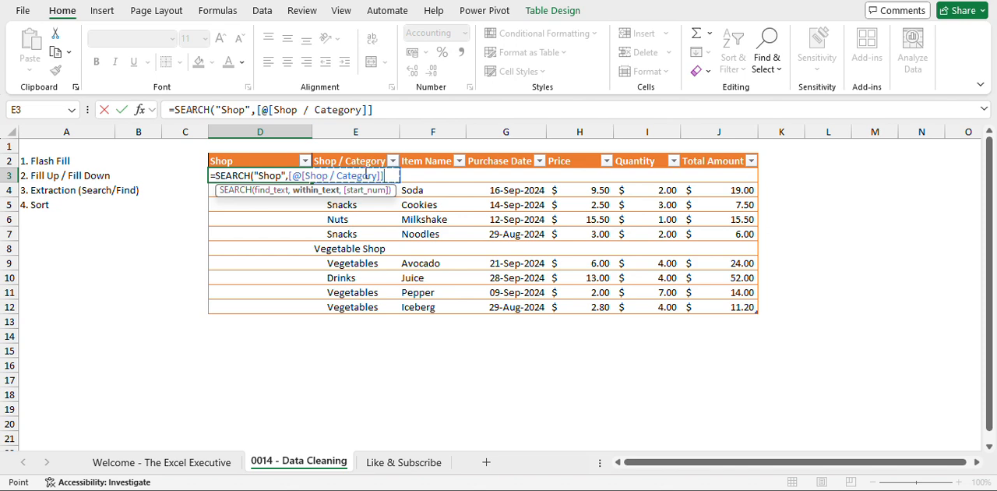
type(")")
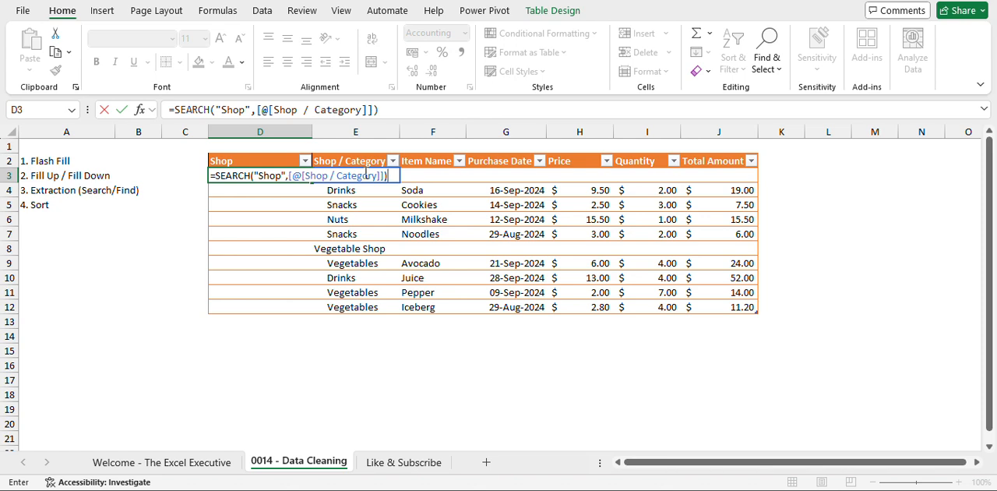
key("Return")
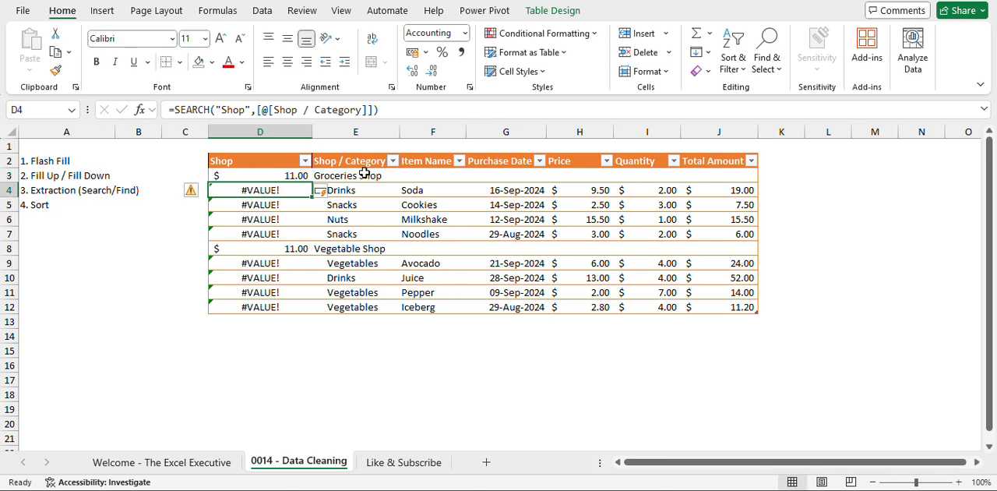
Format the Shop column's numbers in comma style with no decimal places.
key("ctrl+space")
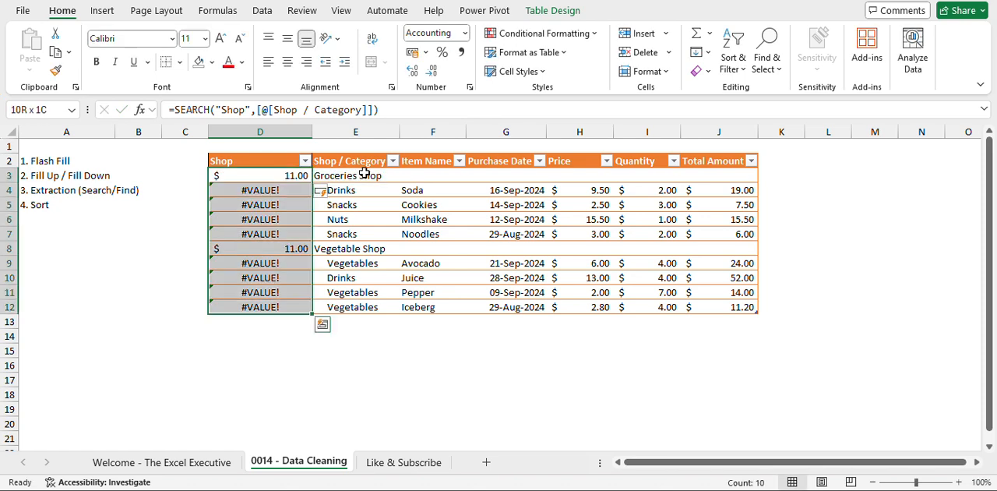
left_click(460, 52)
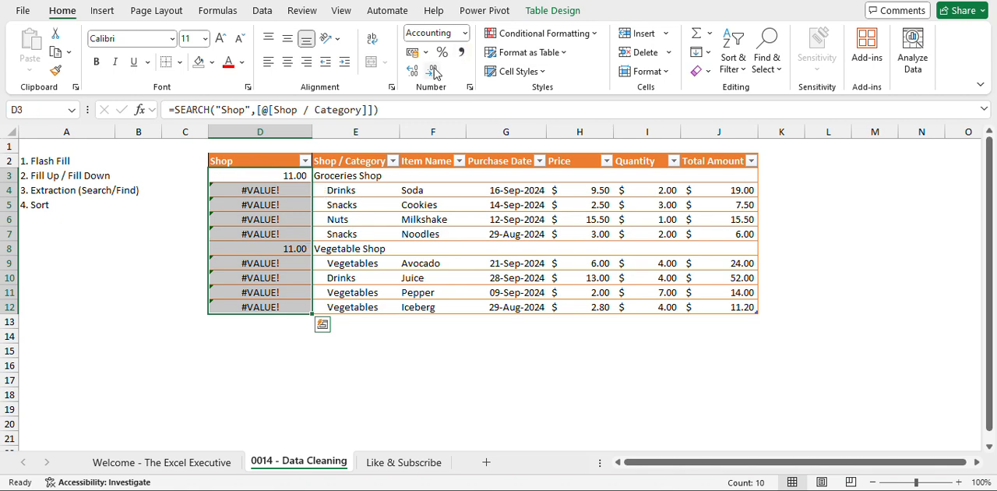
left_click(433, 70)
left_click(433, 71)
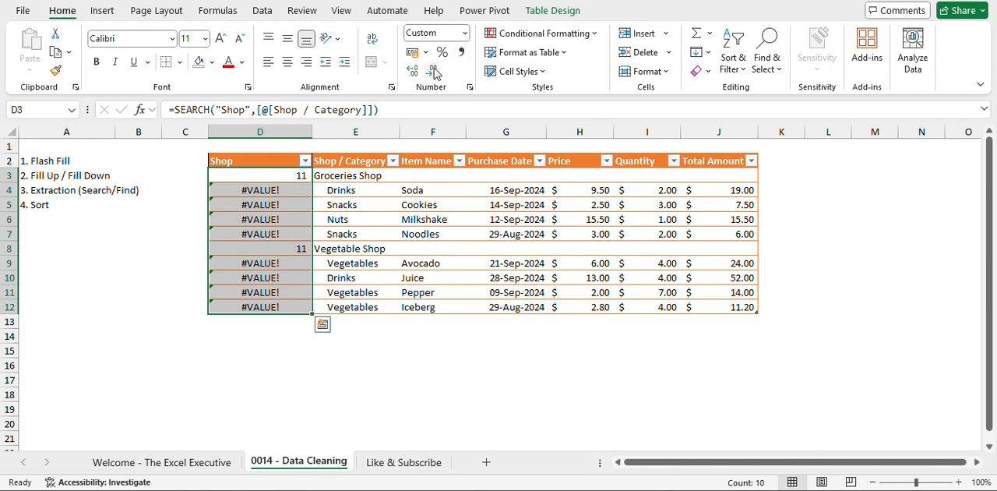
Check the search results against the shop names and insert a new column between Shop and Shop / Category.
left_click(286, 179)
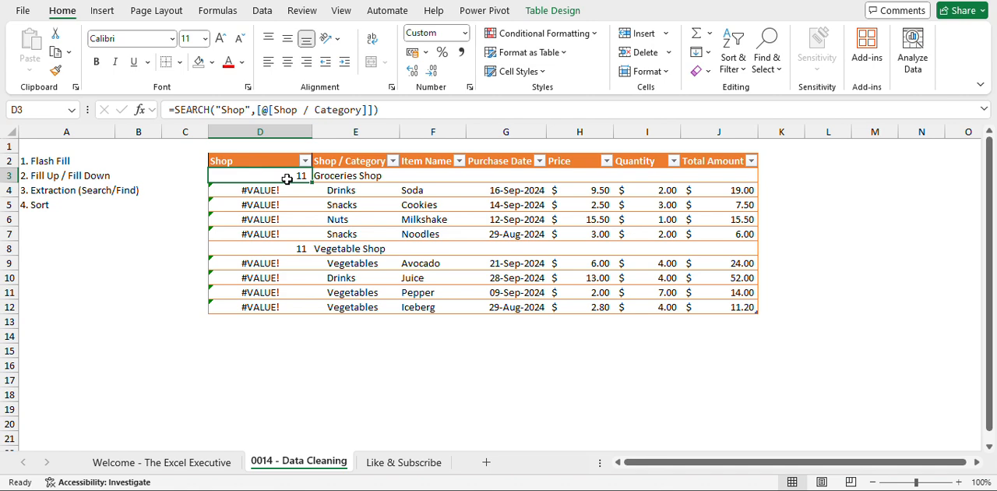
left_click(373, 174)
left_click(357, 248)
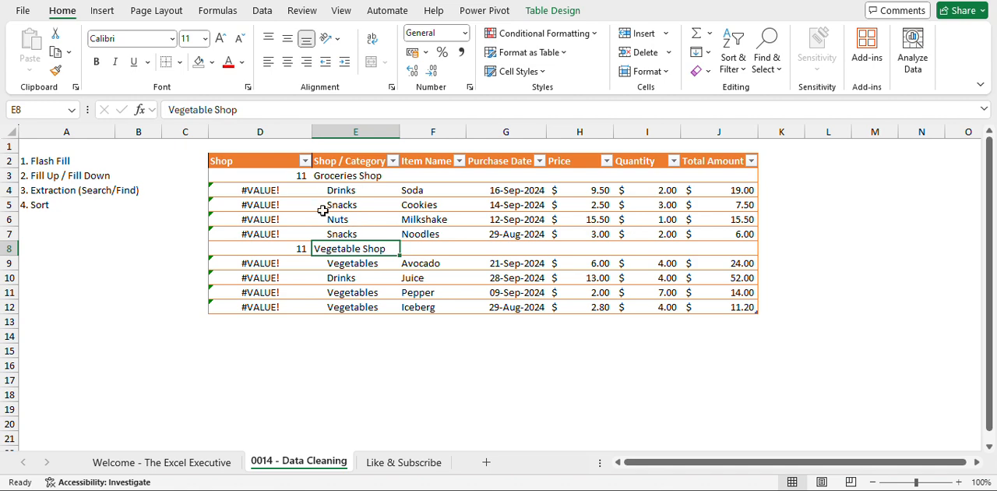
left_click(266, 173)
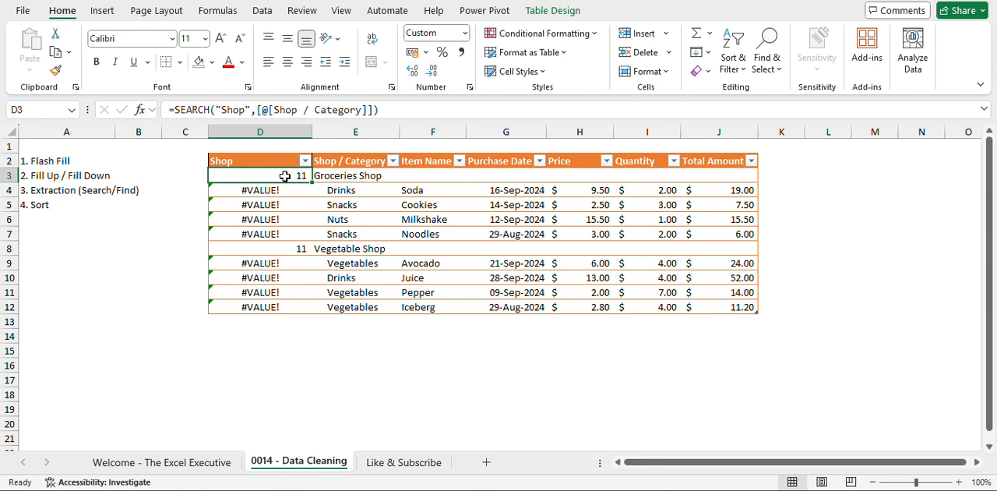
left_click(371, 175)
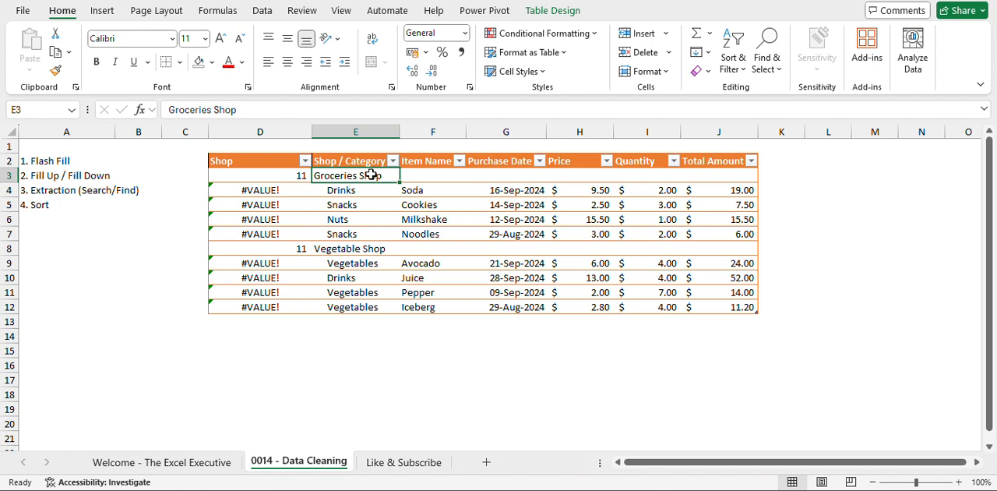
left_click(351, 131)
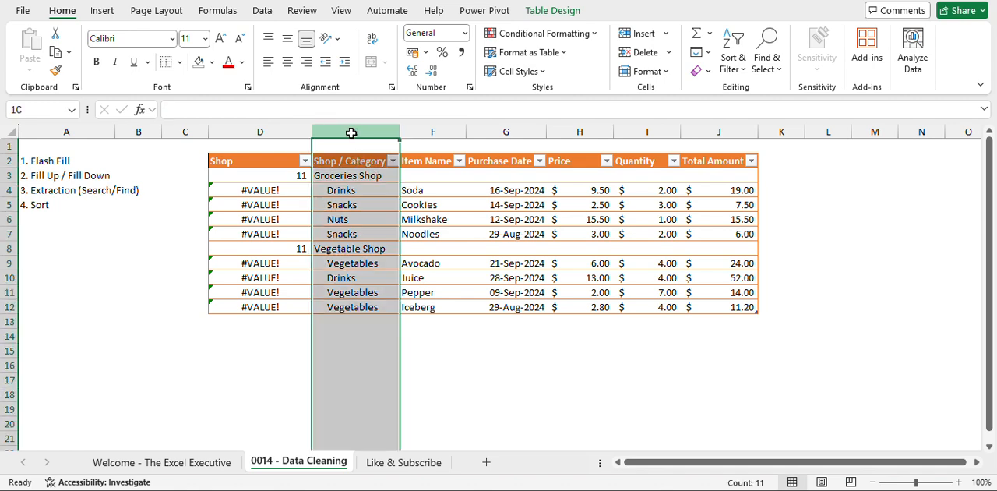
key("ctrl+shift+plus")
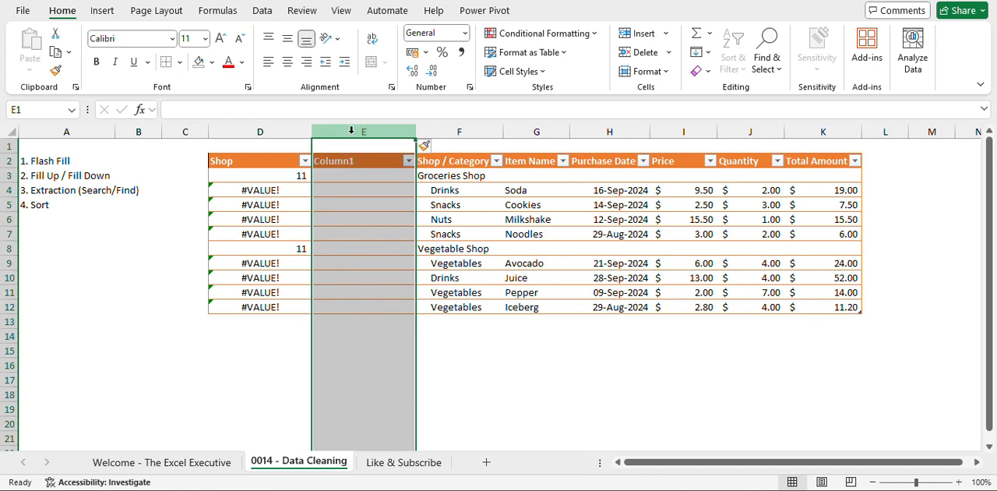
key("Down")
key("Down")
type("=")
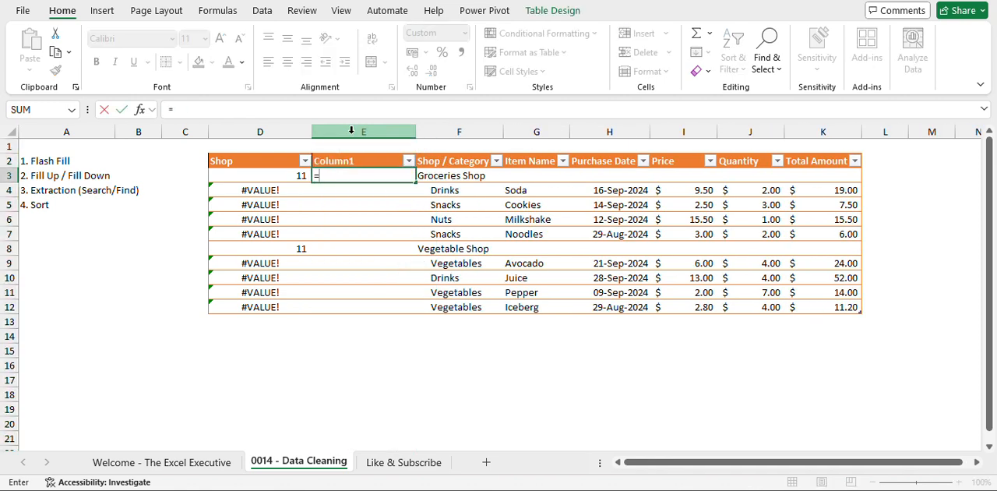
key("Left")
key("BackSpace")
key("BackSpace")
key("BackSpace")
key("BackSpace")
key("BackSpace")
key("BackSpace")
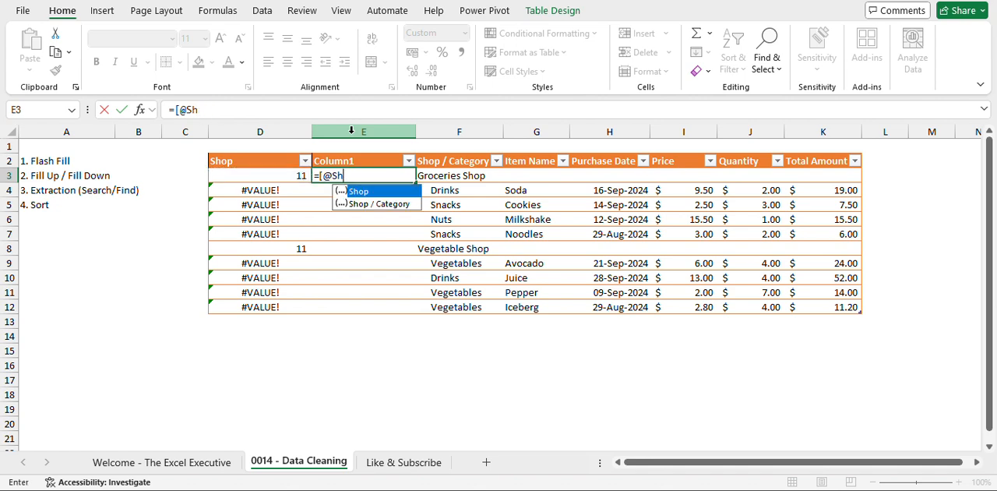
key("BackSpace")
type("IF(")
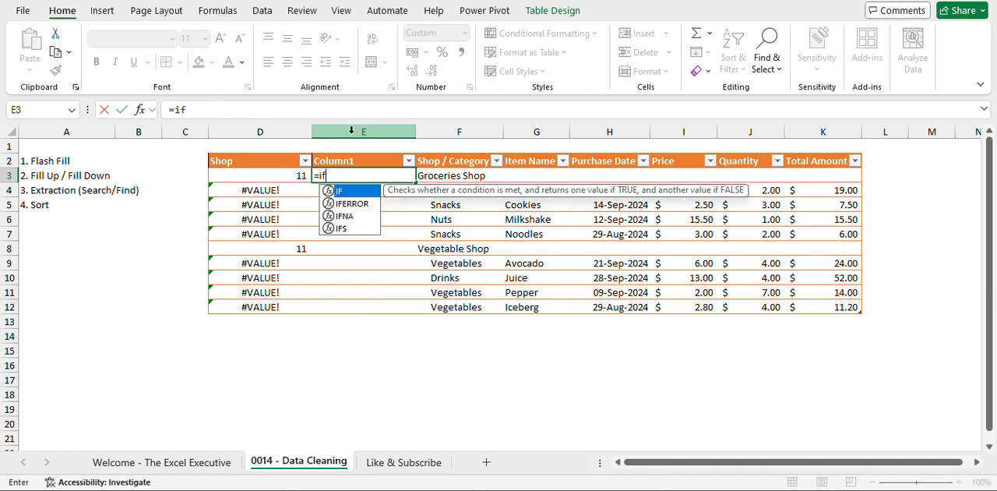
key("Left")
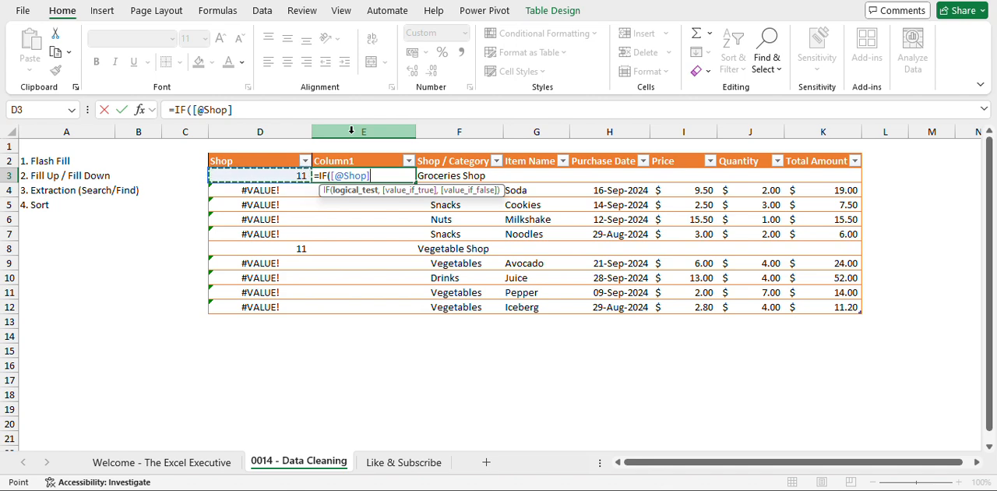
type("=")
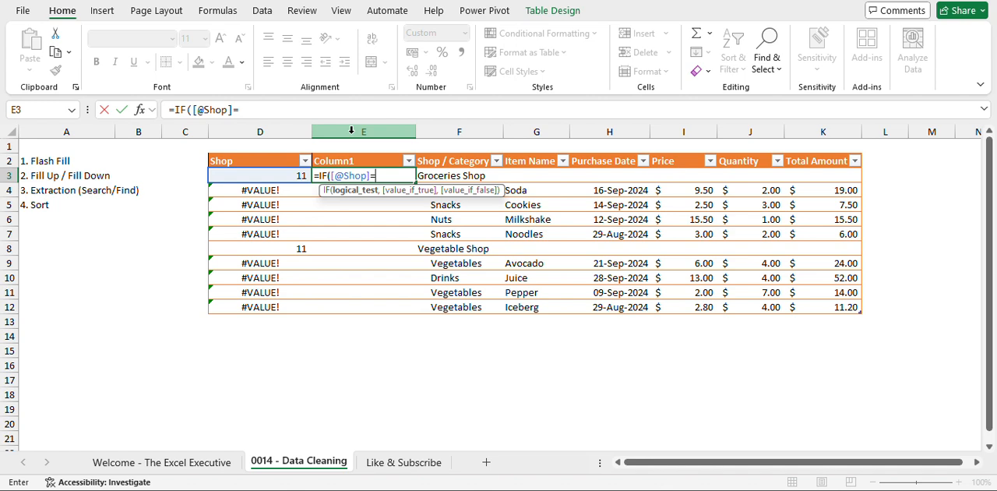
type("11,")
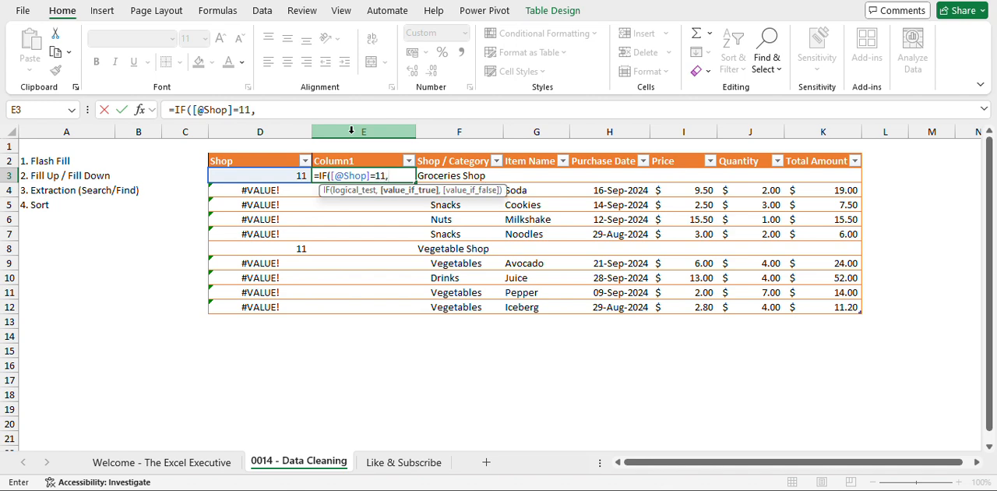
key("Right")
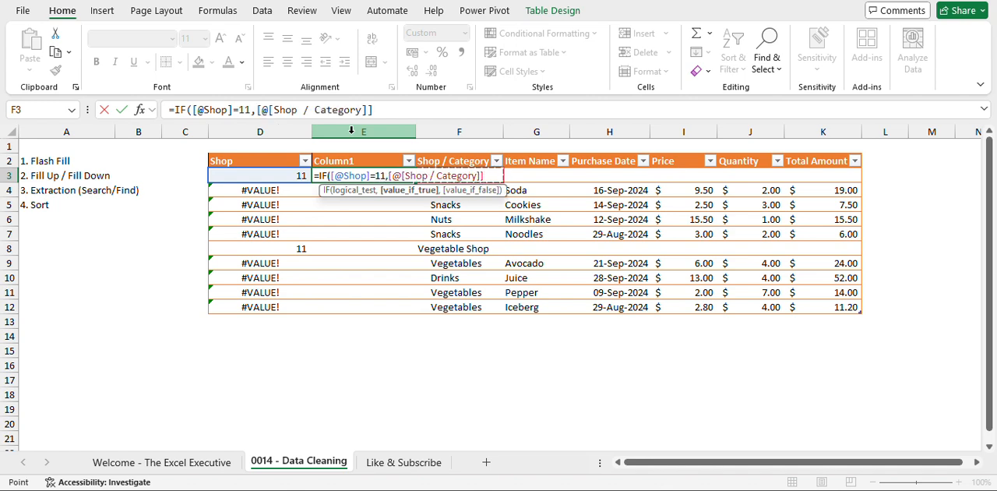
type(",\"\"")
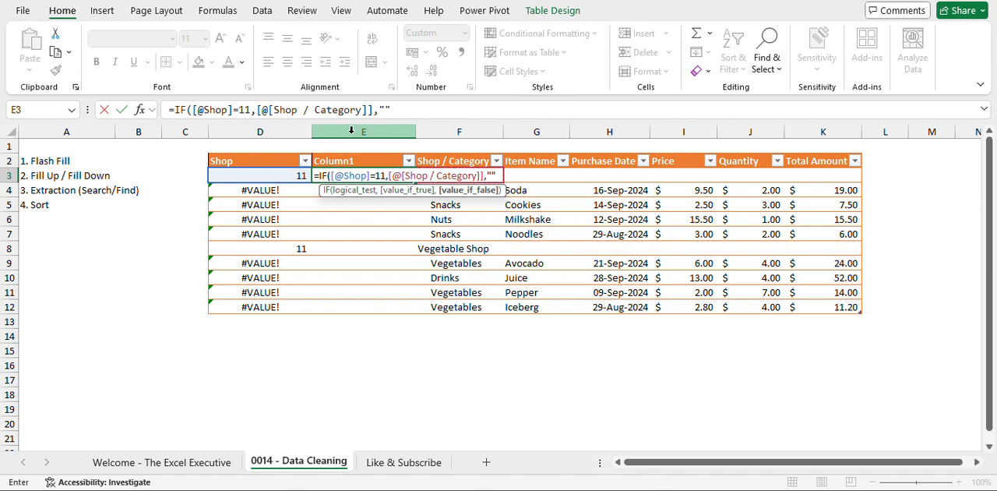
type(")")
key("Return")
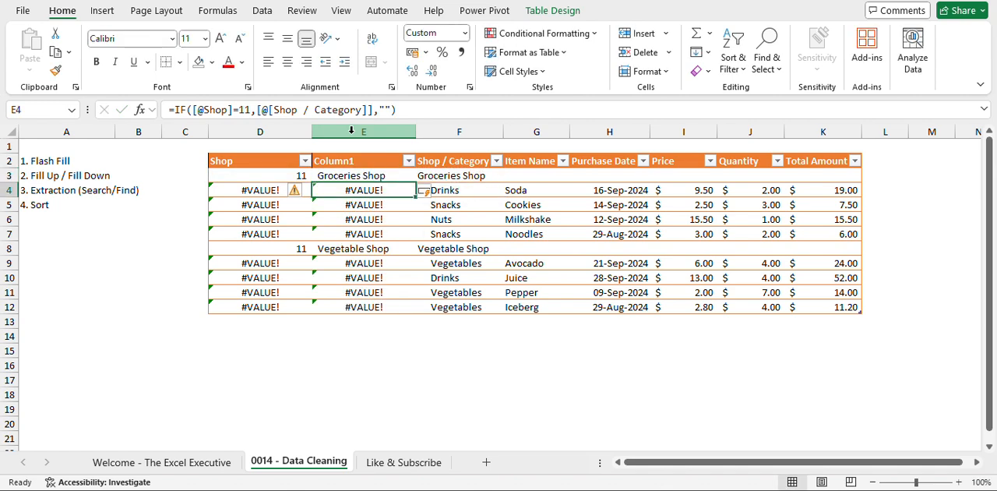
Check the formula results down Column1 against the neighbouring Shop / Category entries.
key("Up")
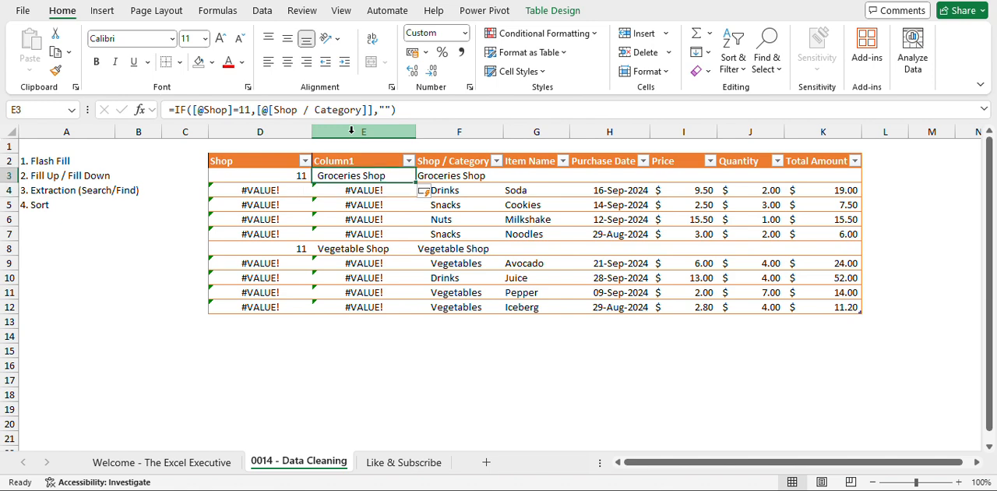
key("Right")
key("Left")
key("Down")
key("Down")
key("Down")
key("Down")
key("Down")
key("Down")
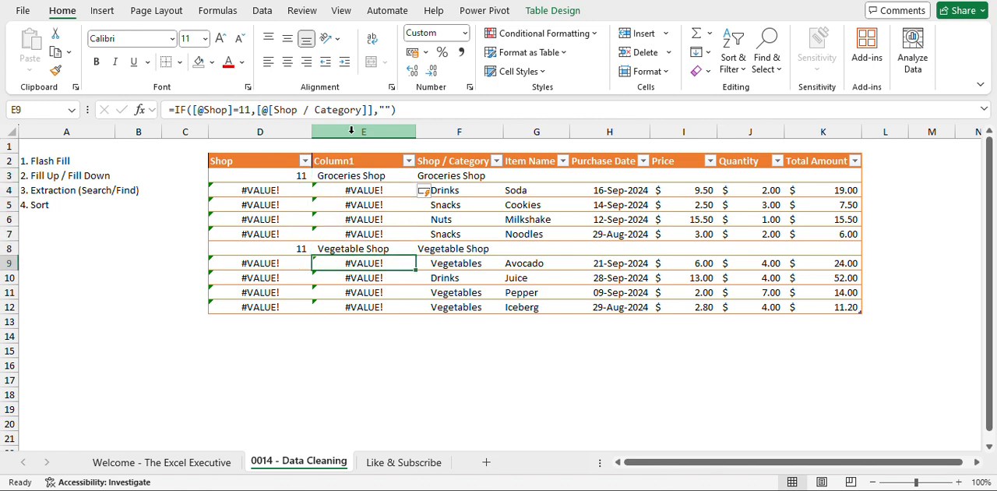
key("Up")
key("Up")
key("Up")
key("Up")
key("Up")
key("Up")
key("Up")
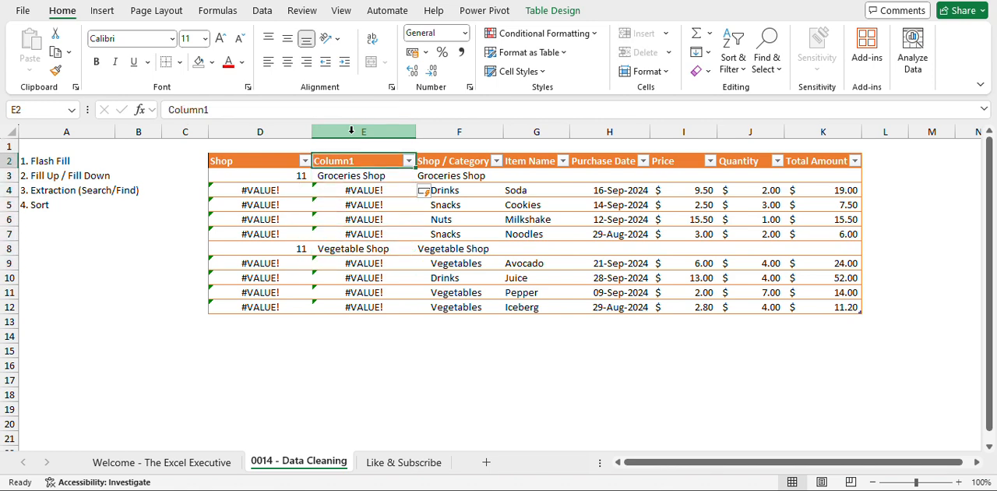
Replace the formulas in Column1, E3:E12, with their values.
key("Down")
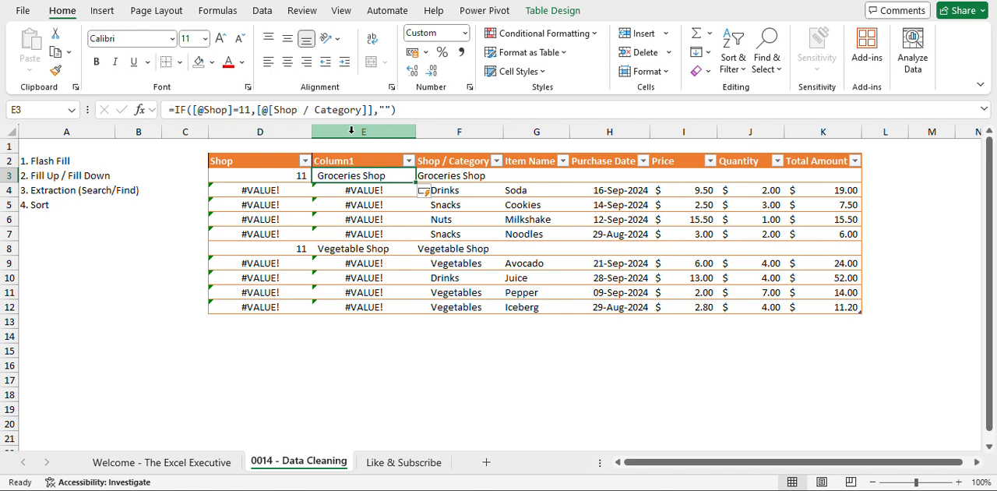
key("ctrl+shift+Down")
key("ctrl+c")
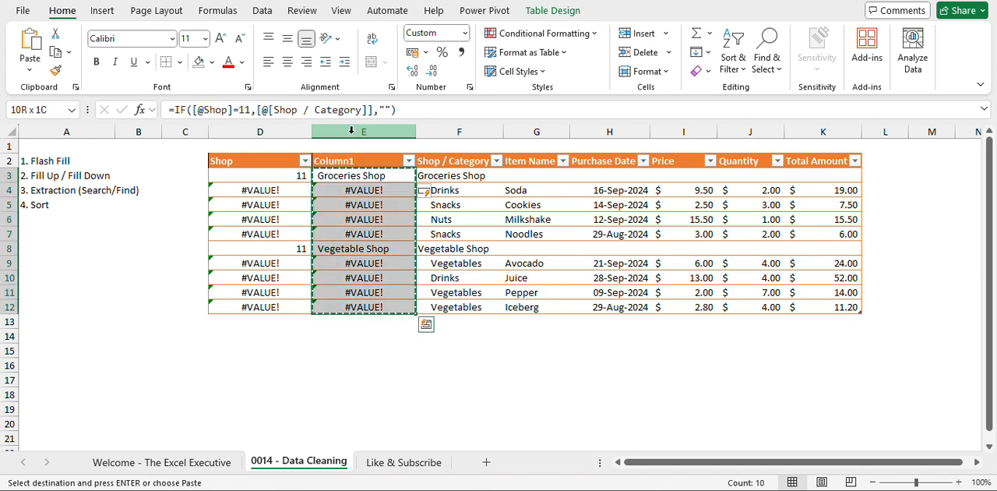
left_click(449, 331)
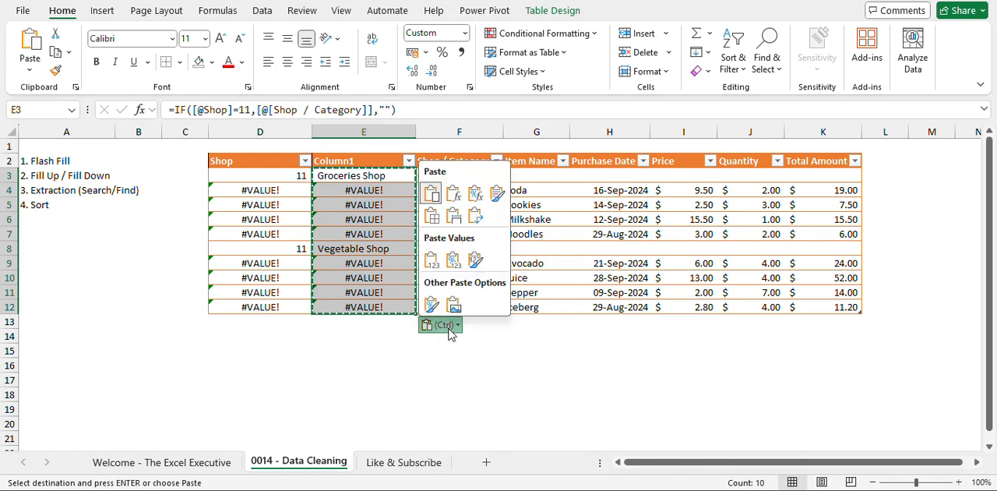
left_click(432, 261)
Delete the Shop column holding the SEARCH formulas and rename the Column1 header as Shop.
left_click(269, 203)
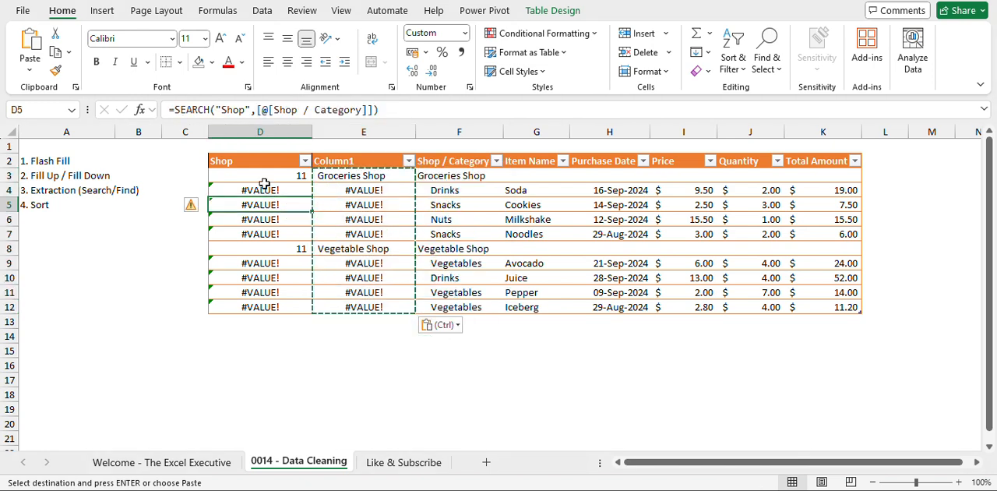
left_click(267, 126)
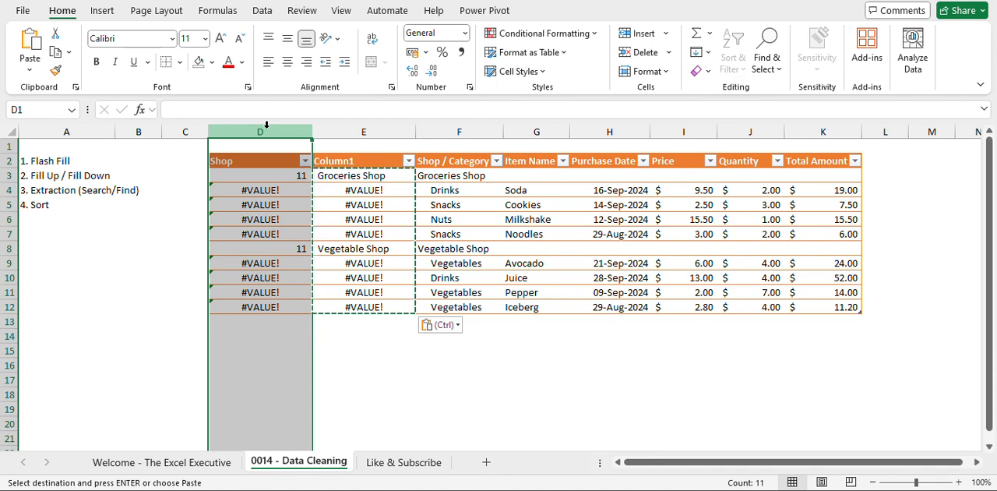
key("ctrl+minus")
left_click(258, 162)
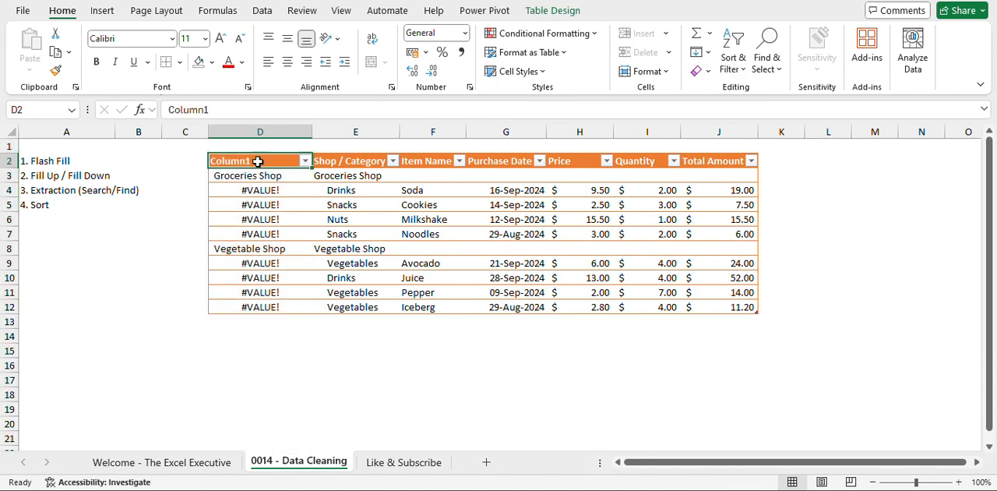
type("Shop")
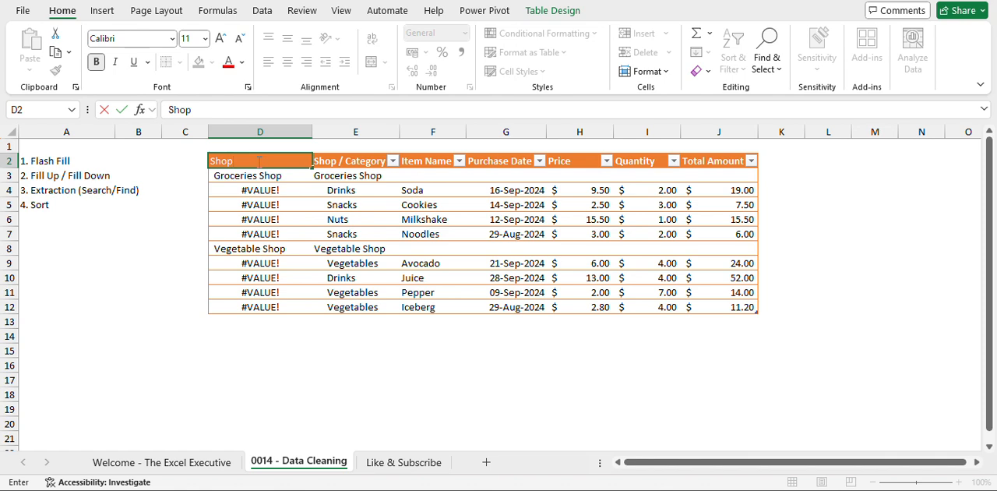
key("Return")
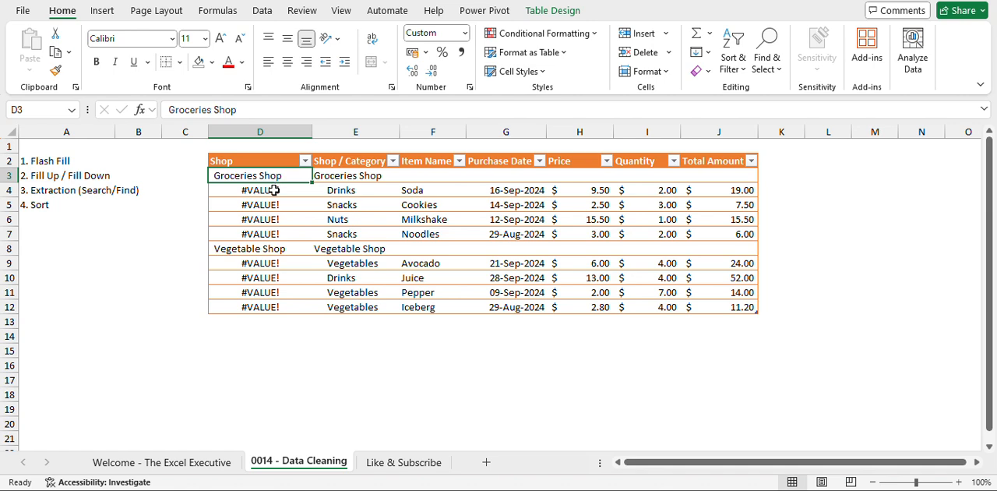
Filter the Shop column to show only the #VALUE! rows.
left_click(291, 263)
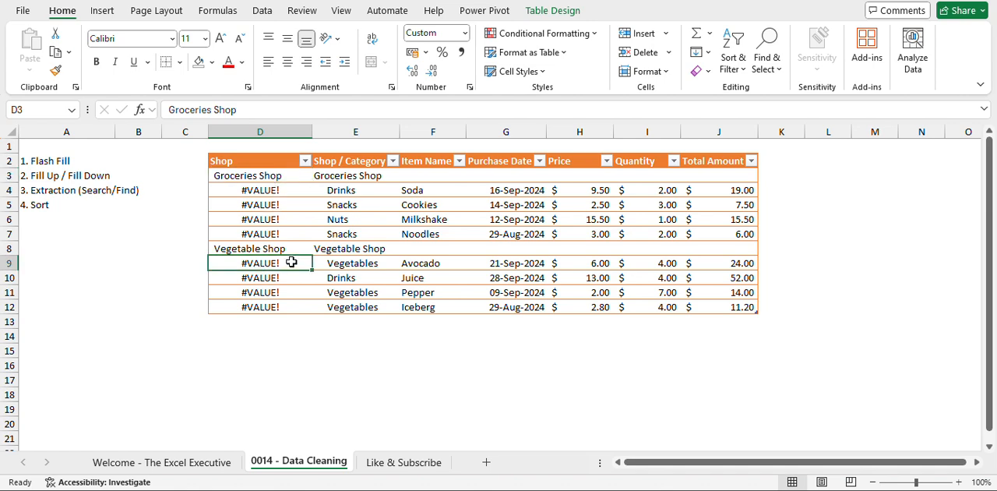
left_click(276, 189)
left_click(306, 161)
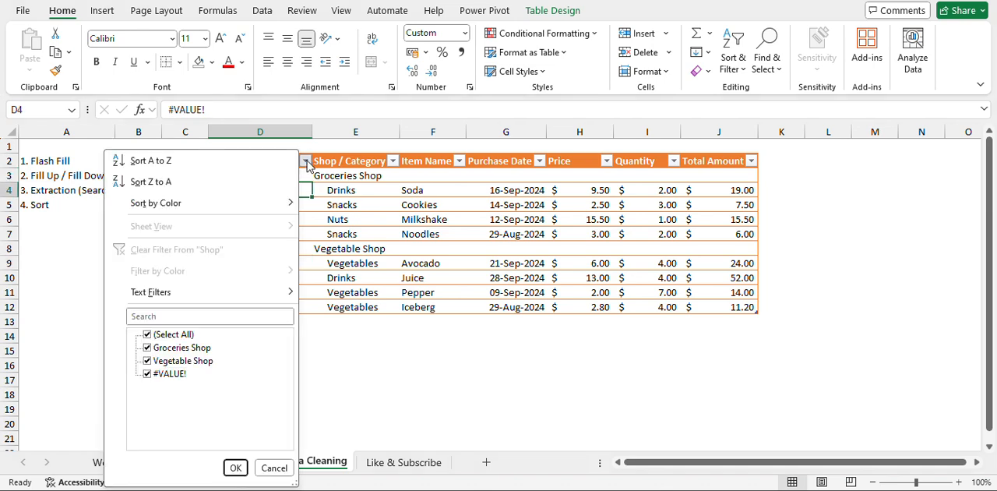
left_click(156, 335)
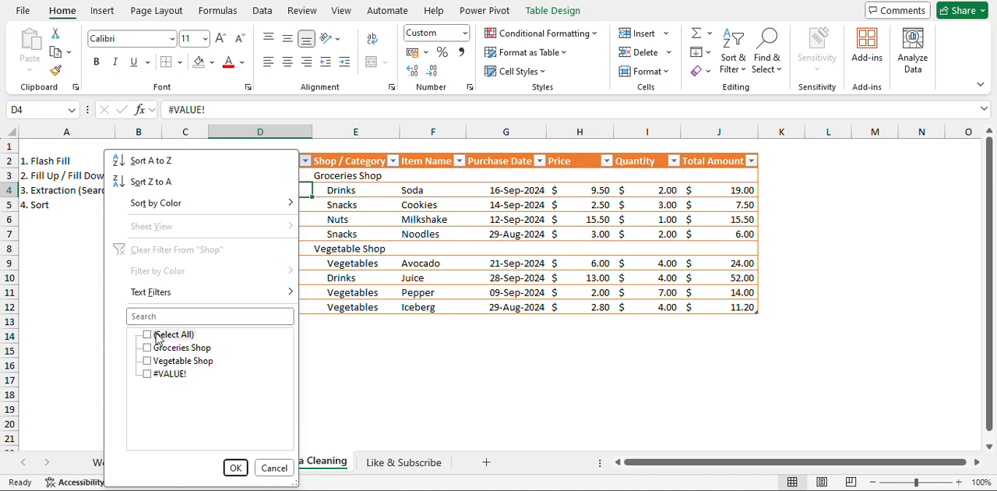
left_click(147, 374)
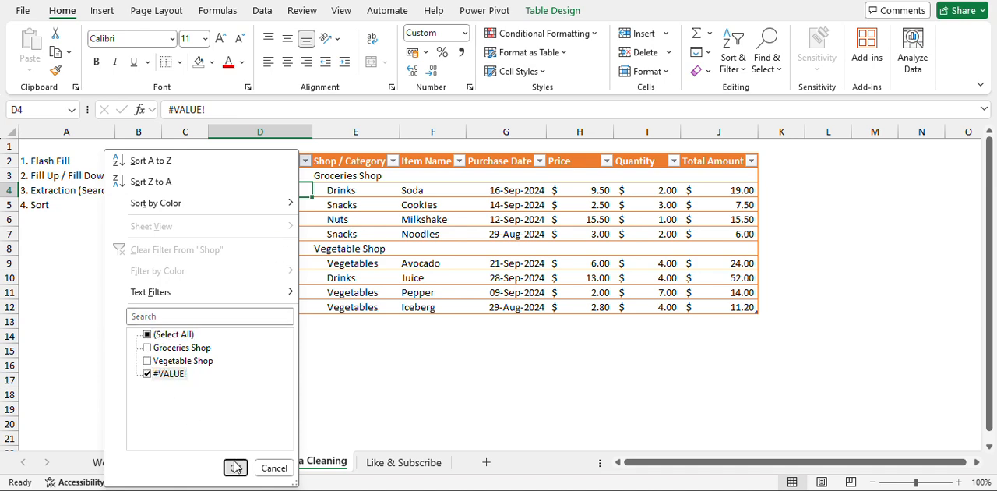
left_click(236, 466)
Erase the #VALUE! entries from the filtered Shop column and clear the table's filter.
left_click(266, 278, "shift")
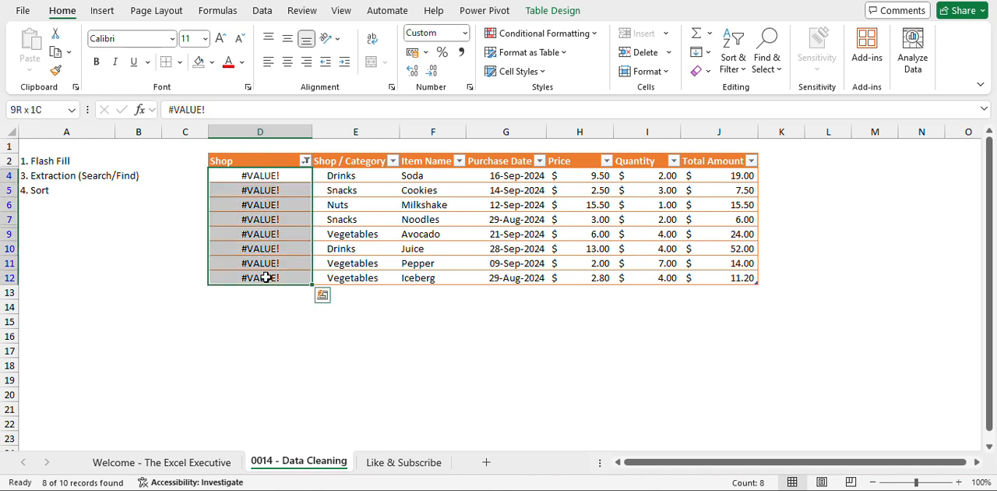
key("Delete")
left_click(383, 201)
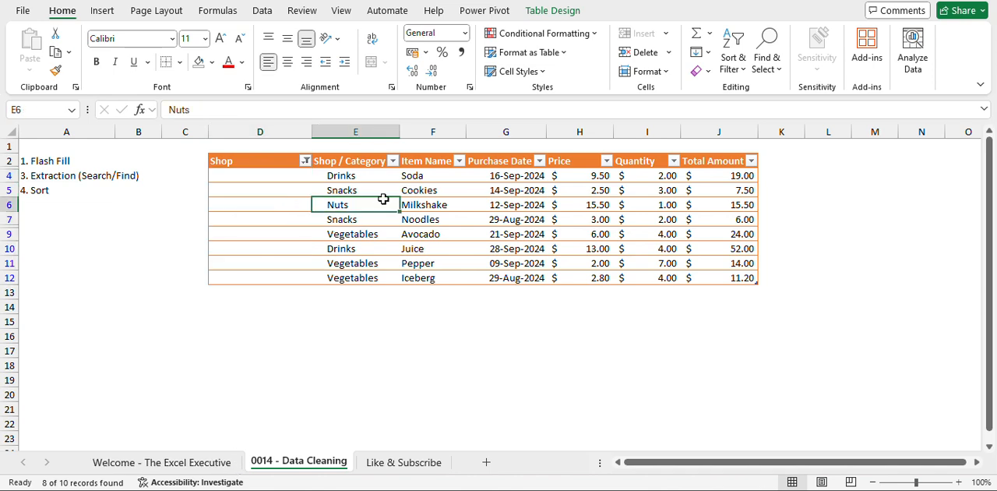
left_click(262, 10)
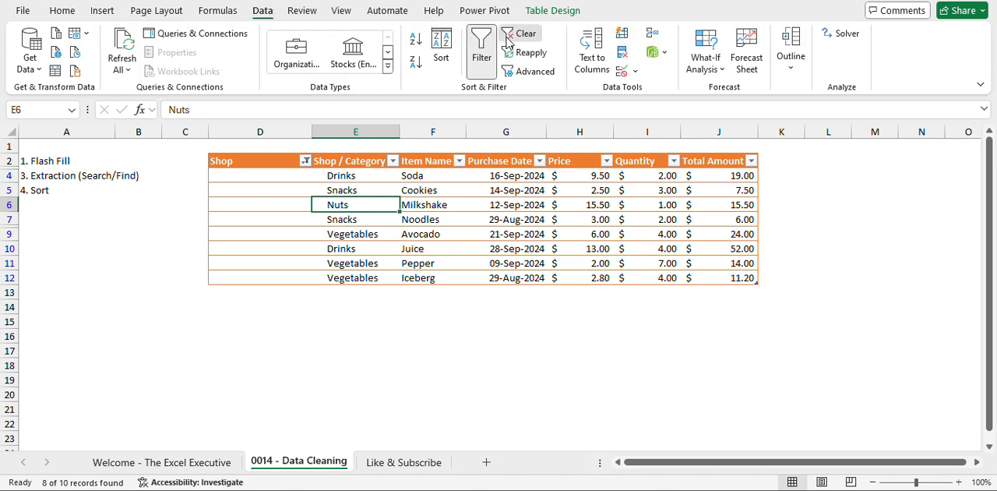
left_click(507, 42)
left_click(270, 203)
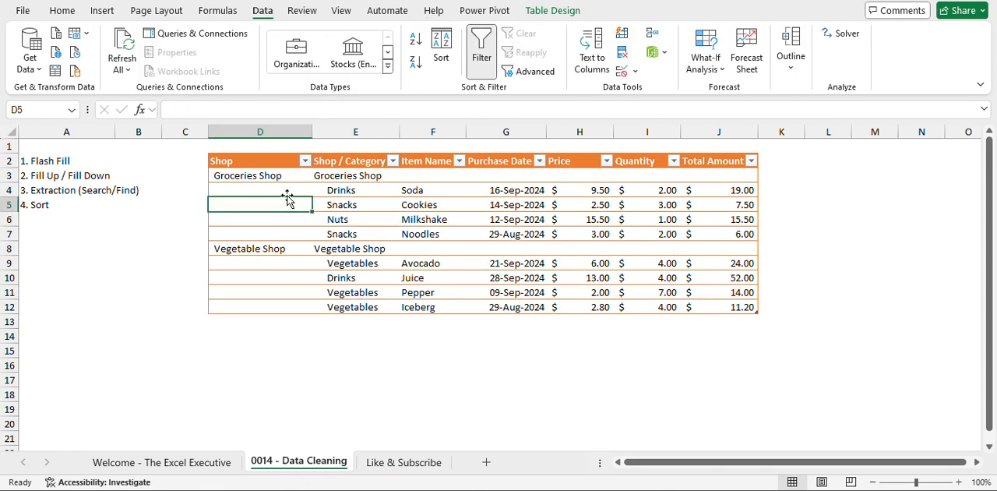
left_click(262, 193)
left_click(57, 175)
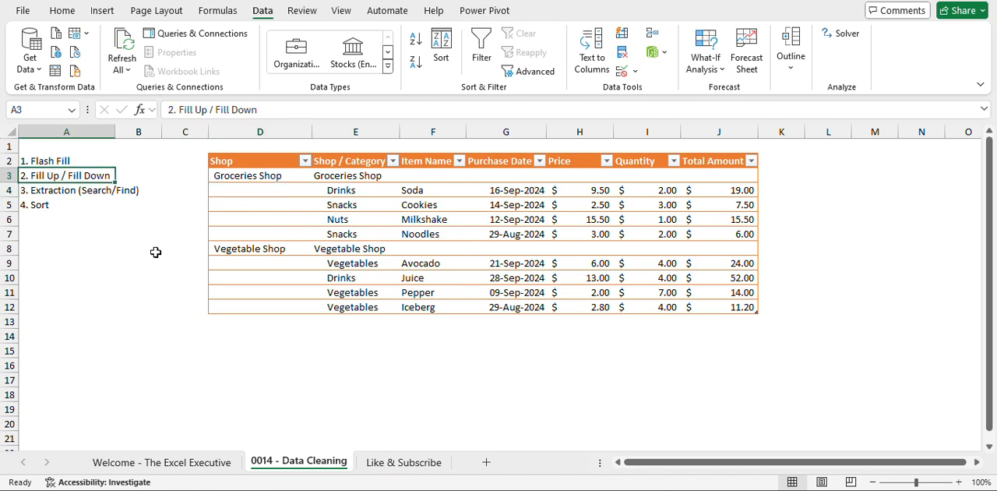
Select the blank cells in the Shop column, D3:D12, with Go To Special and fill them all with the cell-above formula =D3.
left_click(278, 177)
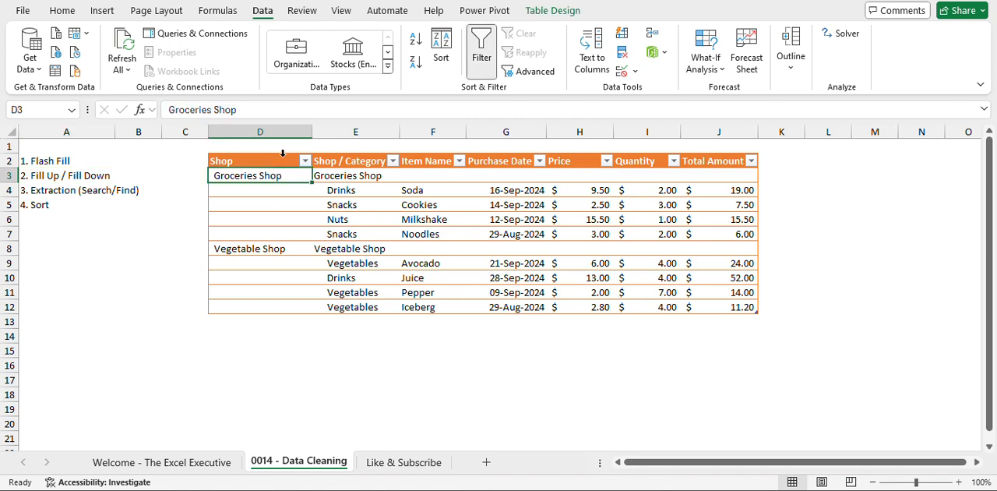
left_click(283, 152)
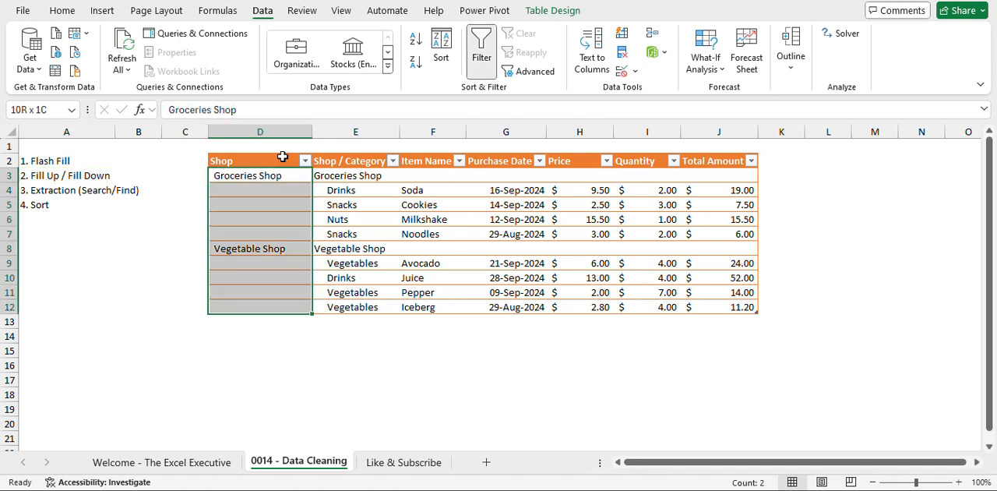
left_click(61, 11)
left_click(768, 62)
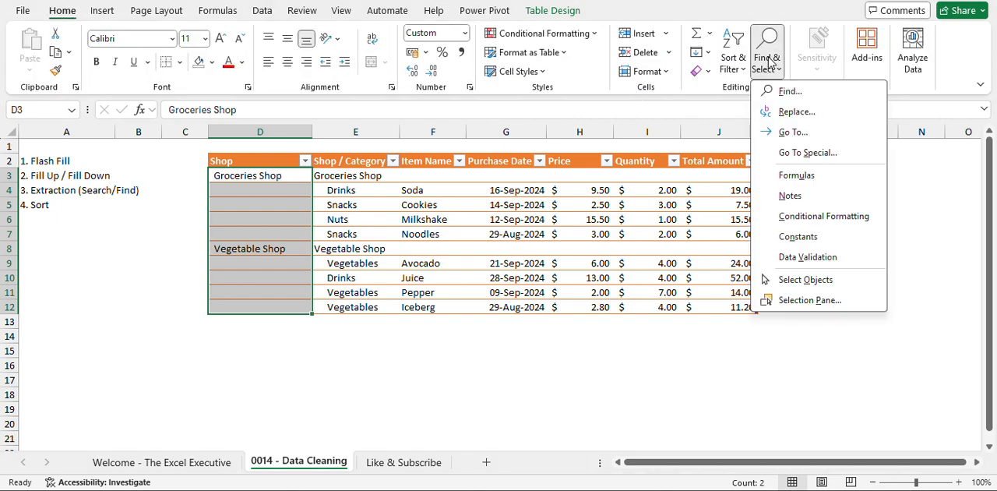
left_click(808, 150)
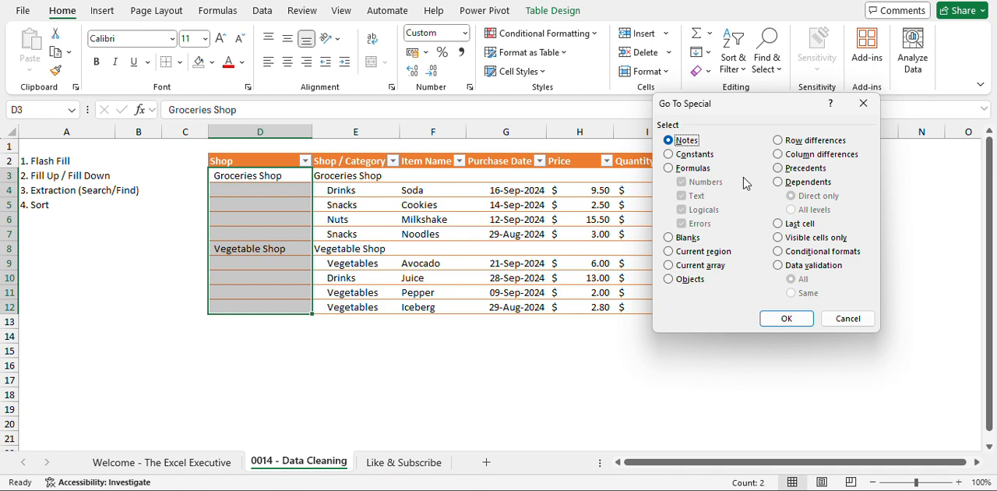
left_click(689, 238)
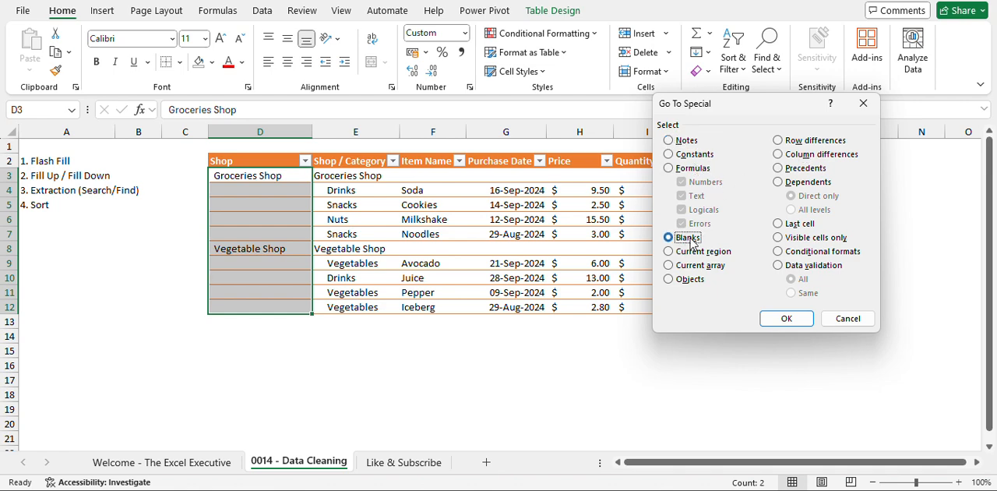
left_click(785, 318)
type("=")
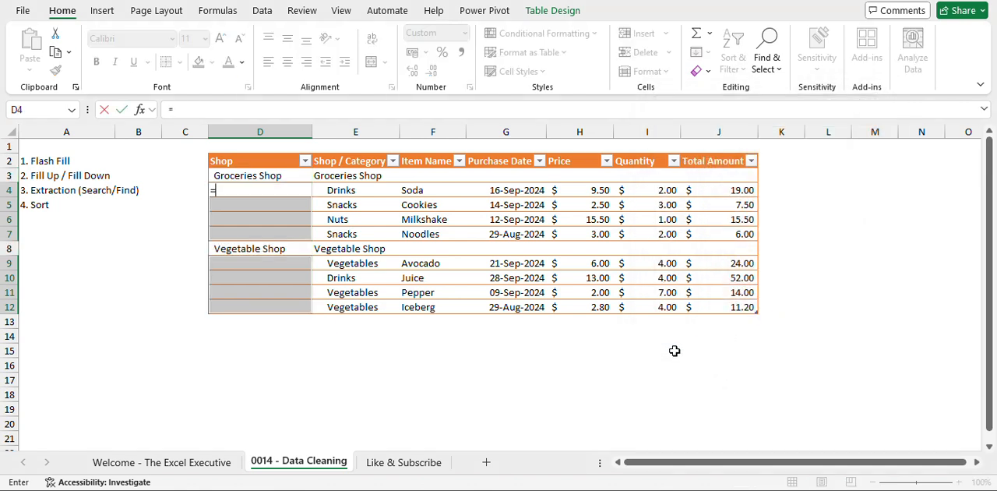
key("Up")
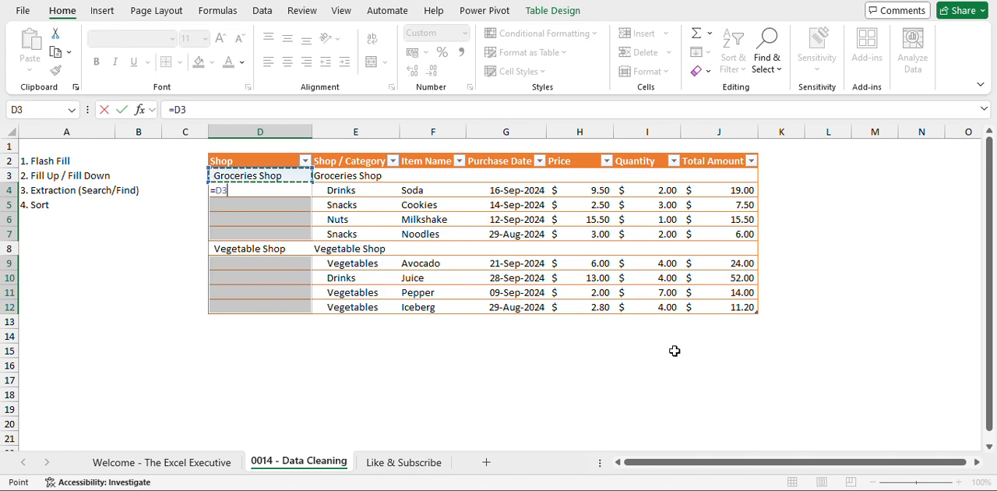
key("ctrl+Return")
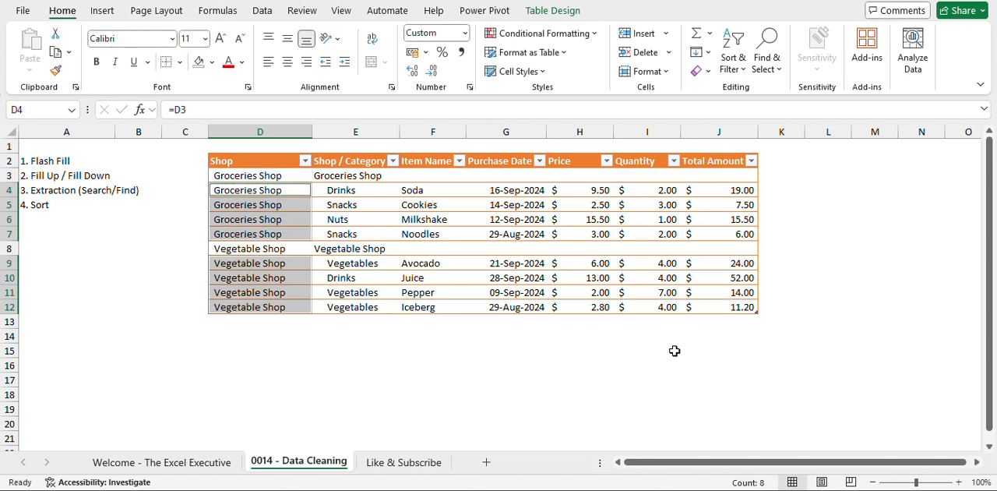
Replace the formulas in the Shop column, D3:D12, with their values.
key("Up")
key("ctrl+shift+Down")
key("ctrl+c")
key("ctrl+v")
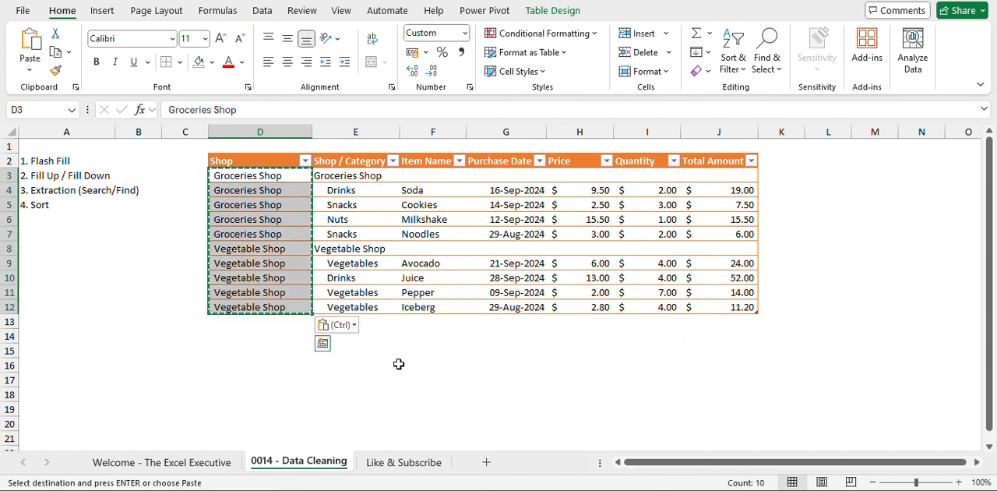
left_click(336, 324)
left_click(334, 266)
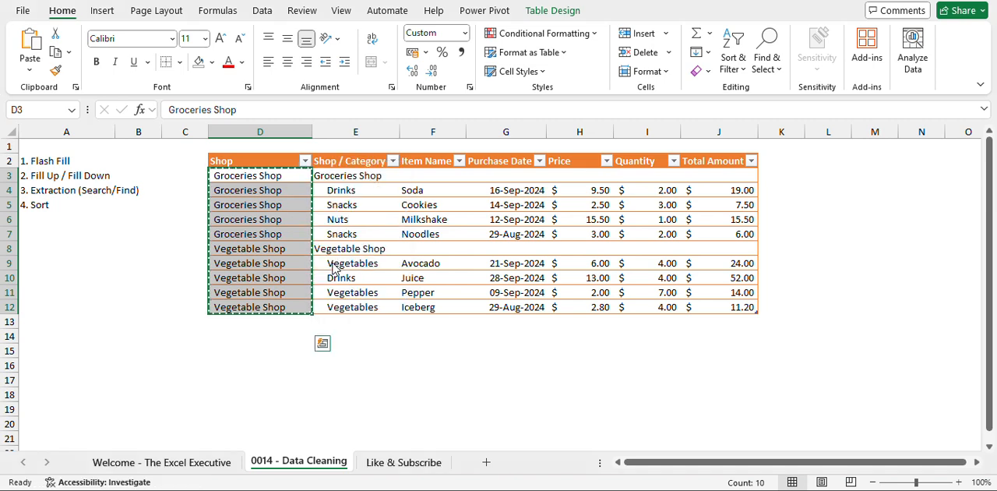
left_click(356, 221)
key("Escape")
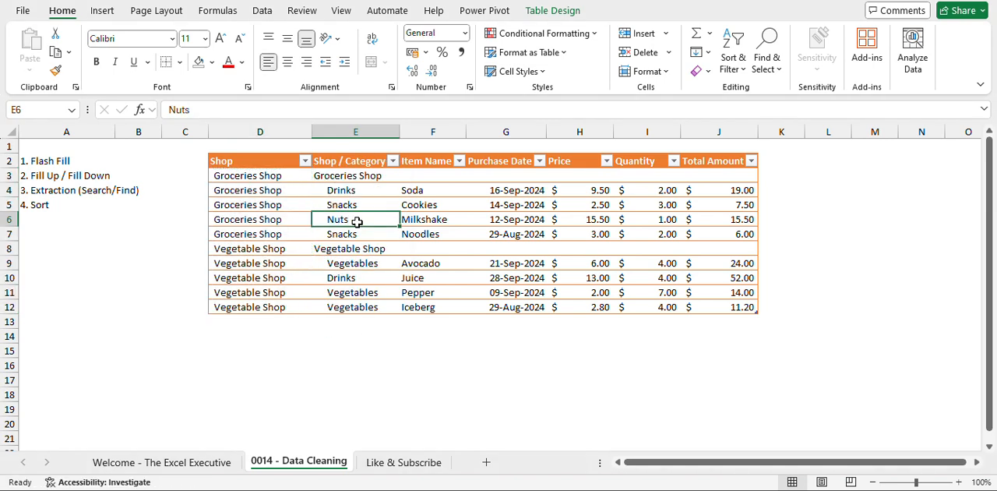
Move the list of cleaning techniques from A2:A5 down to A16:A19, clear of the table's rows.
left_click(365, 178)
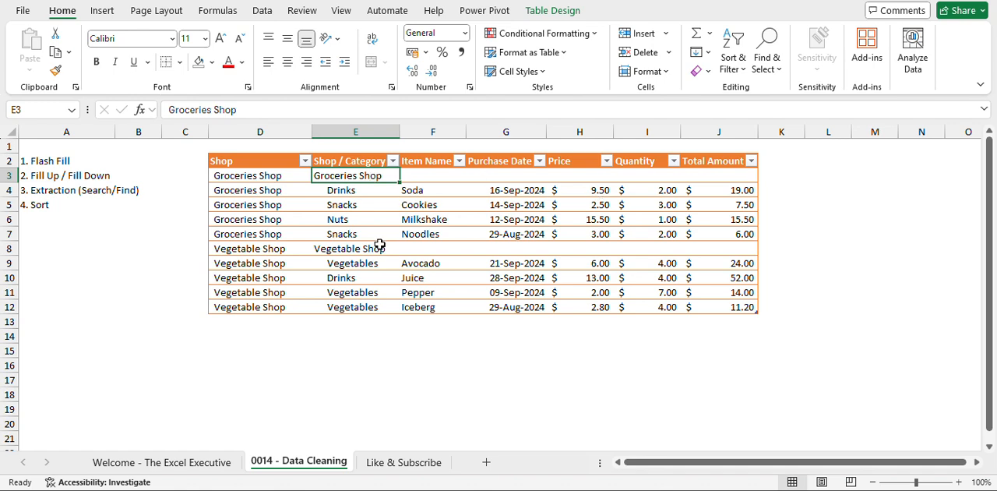
left_click_drag(368, 248, 436, 248)
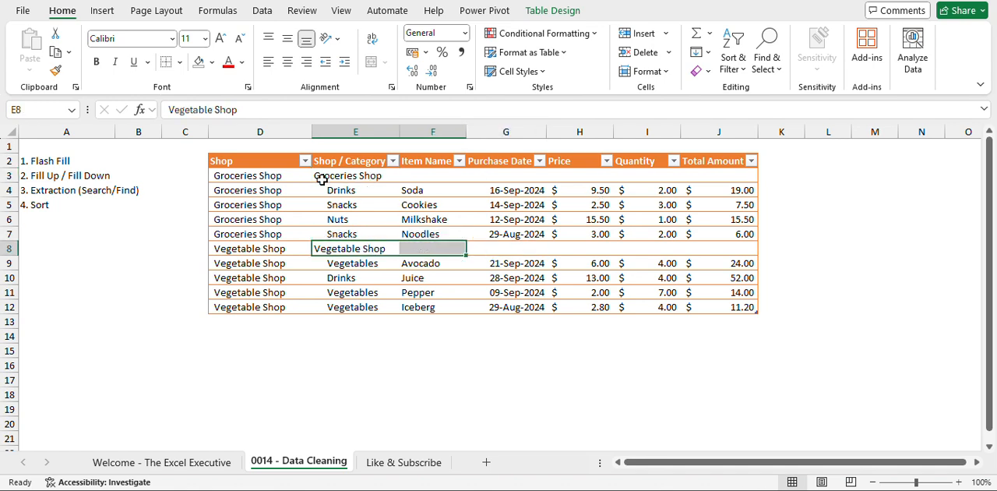
left_click_drag(44, 162, 53, 421)
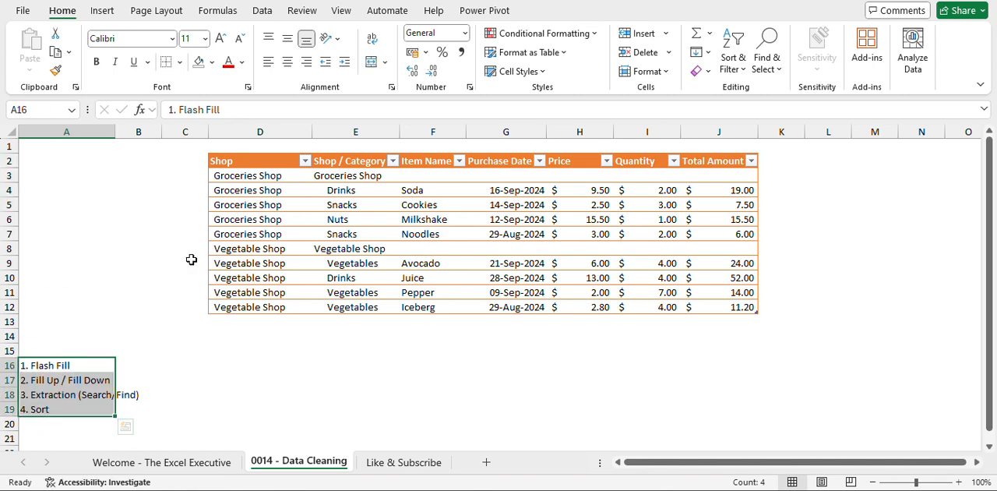
Filter the Shop / Category column to show only Groceries Shop and Vegetable Shop.
left_click(392, 161)
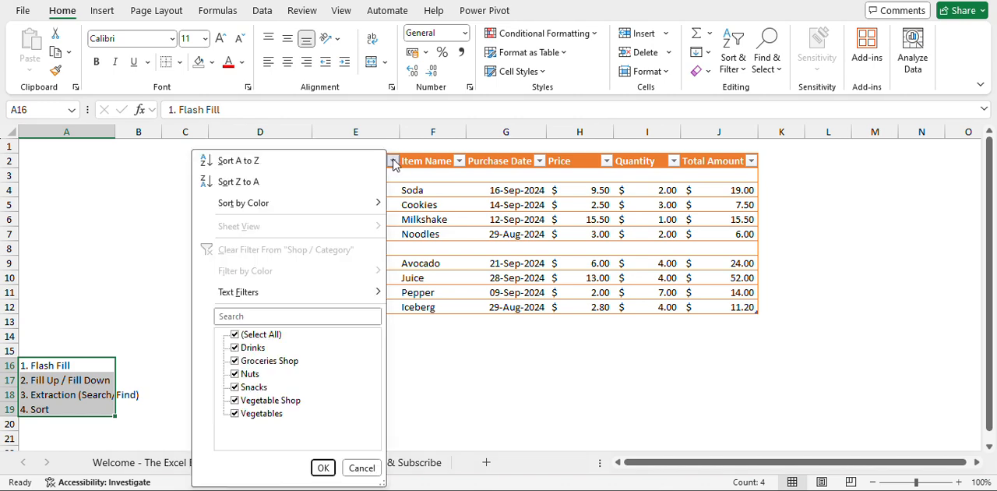
left_click(260, 334)
left_click(235, 361)
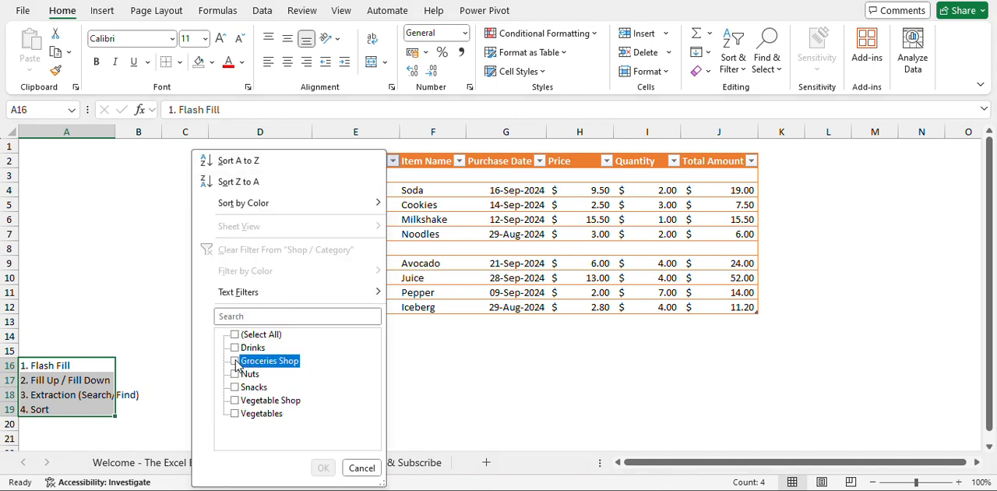
left_click(235, 400)
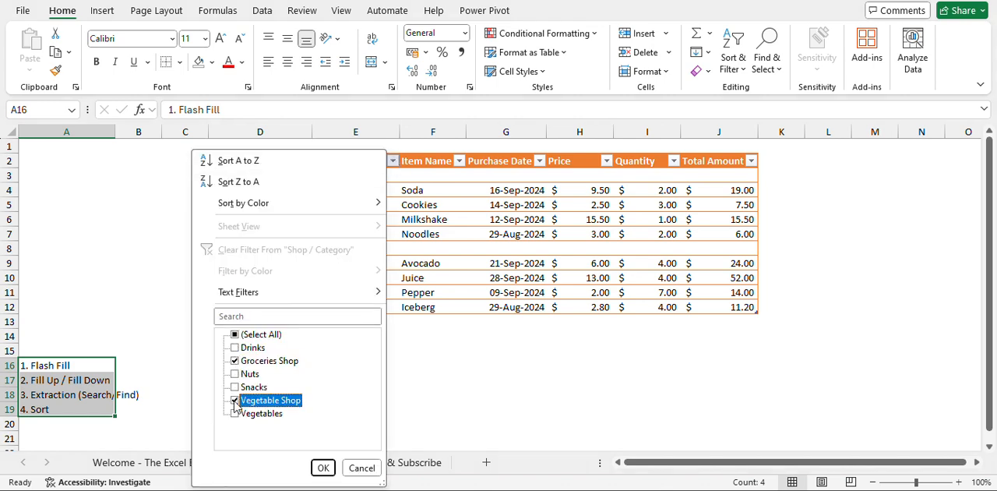
left_click(321, 468)
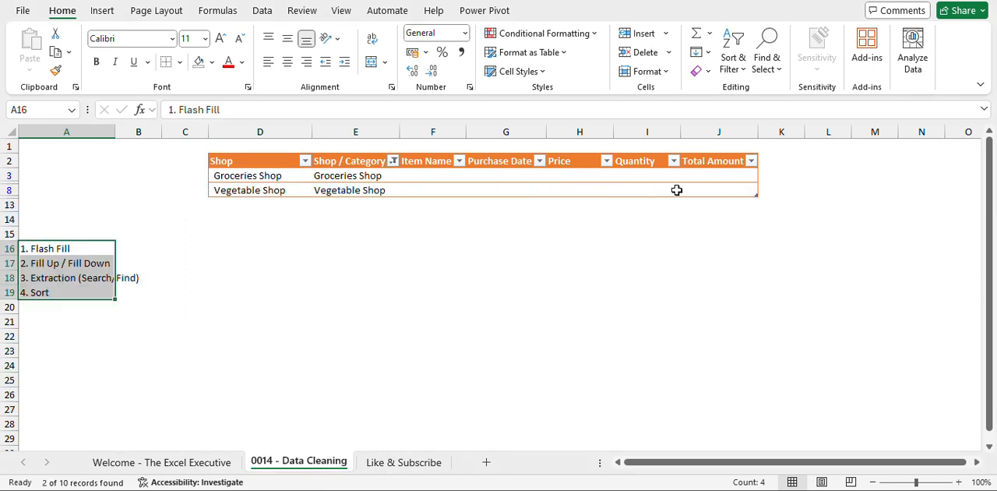
Delete the two filtered shop heading rows, Groceries Shop and Vegetable Shop, from the sheet.
left_click(5, 175)
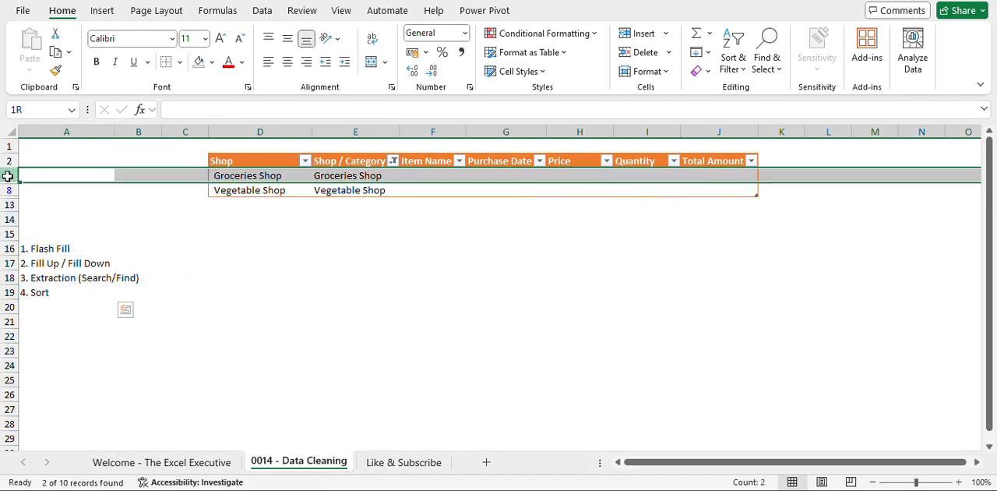
key("ctrl+minus")
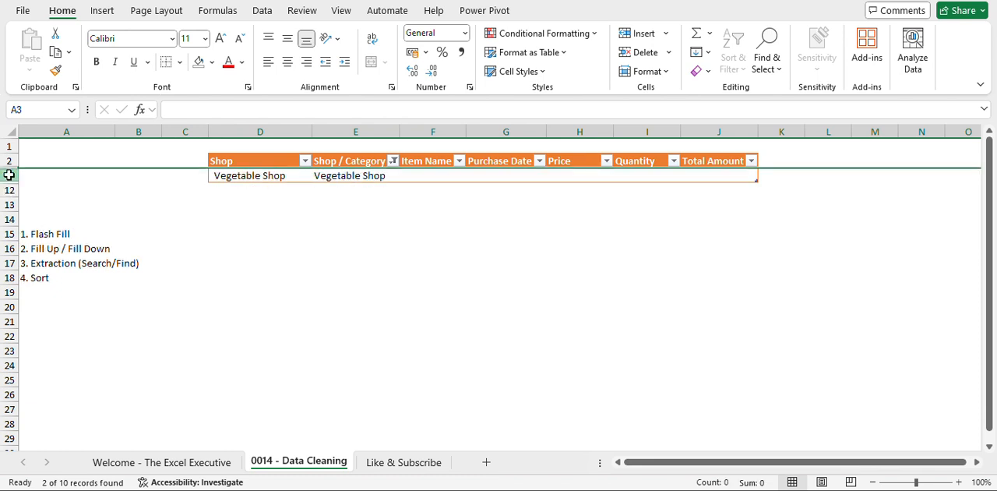
left_click(6, 175)
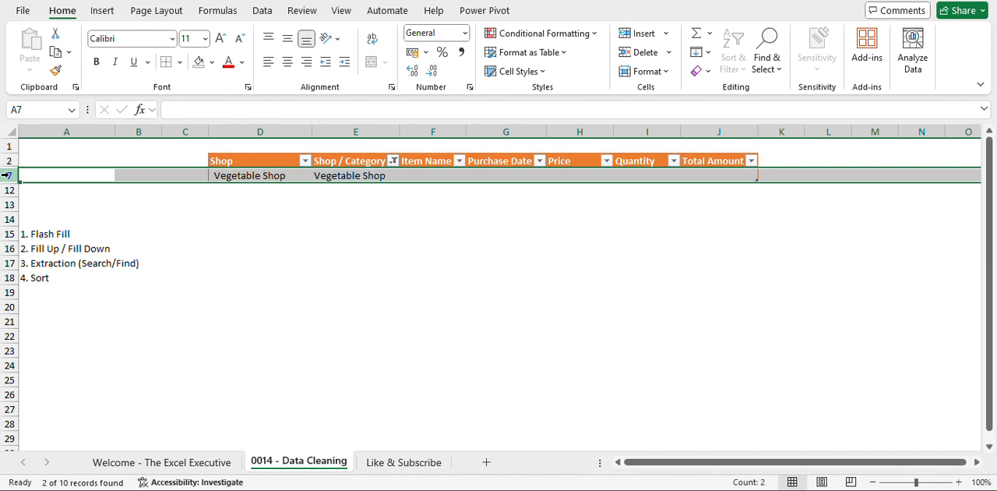
key("ctrl+minus")
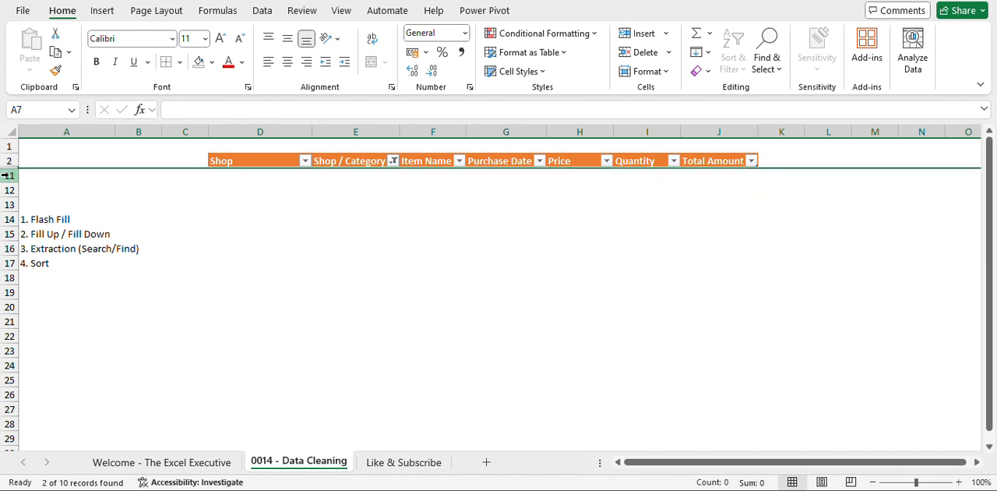
Clear the Shop / Category filter to bring back all the item rows.
left_click(372, 160)
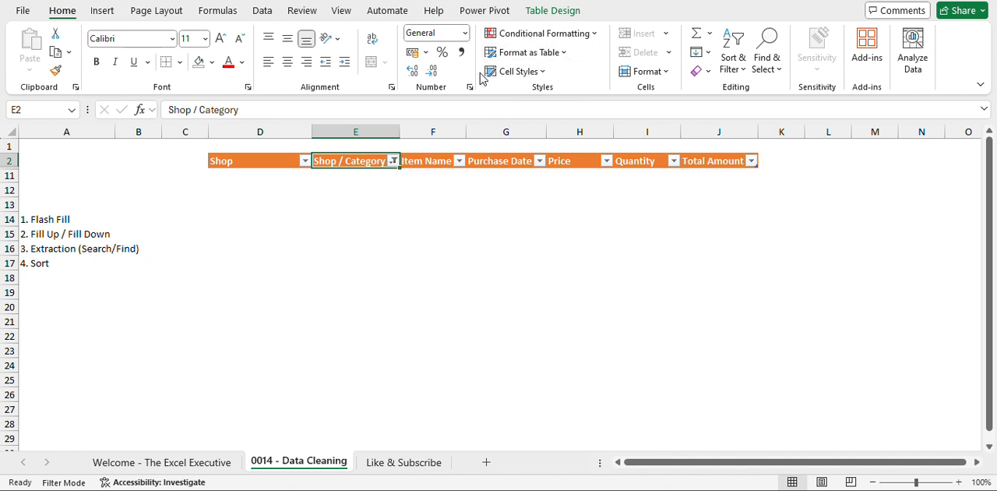
left_click(263, 12)
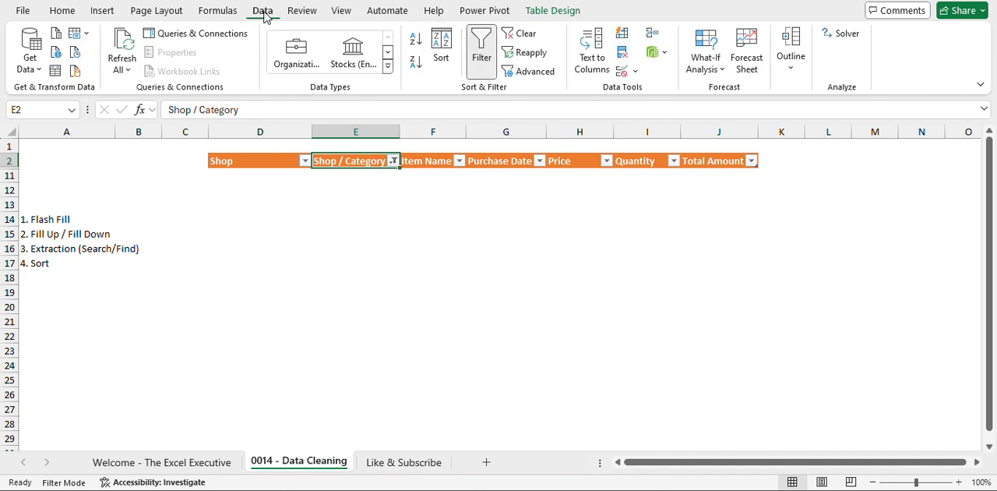
left_click(528, 36)
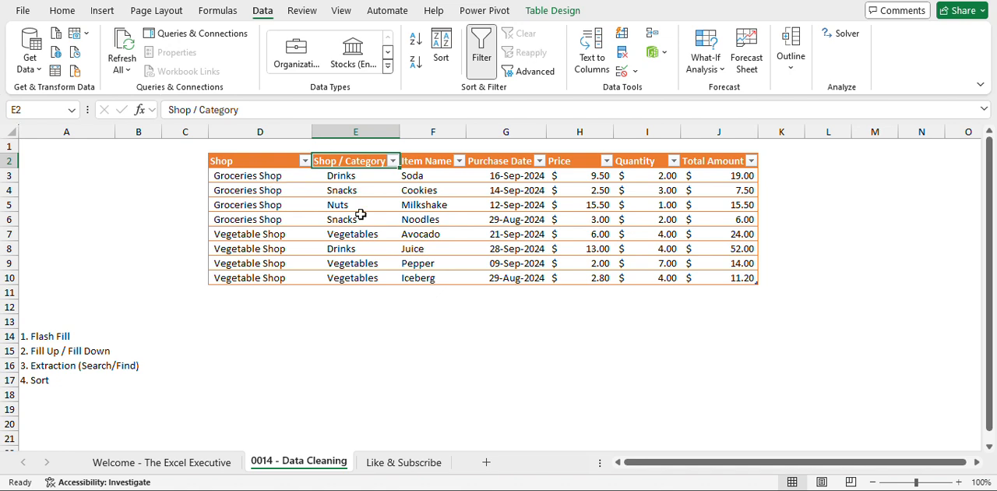
Move the list of cleaning techniques back up beside the table, to A2:A5.
left_click_drag(31, 334, 31, 378)
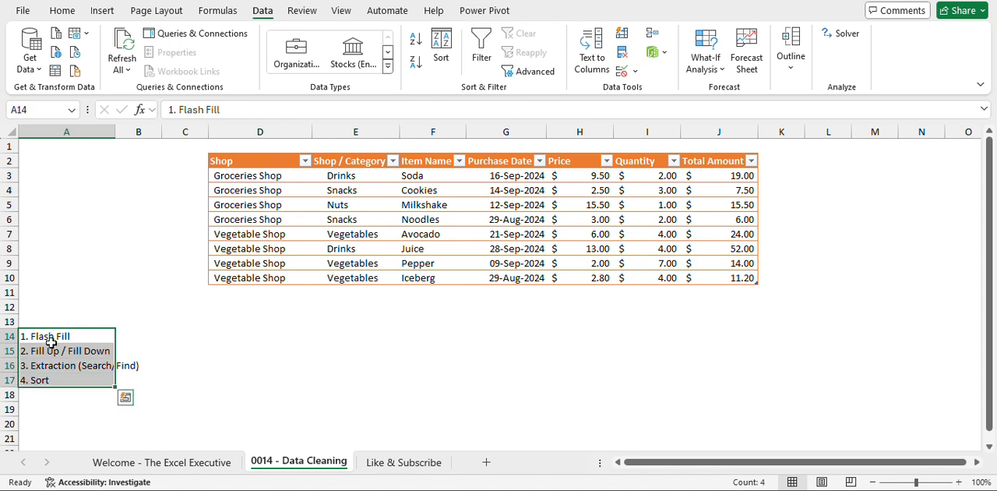
left_click_drag(69, 328, 95, 165)
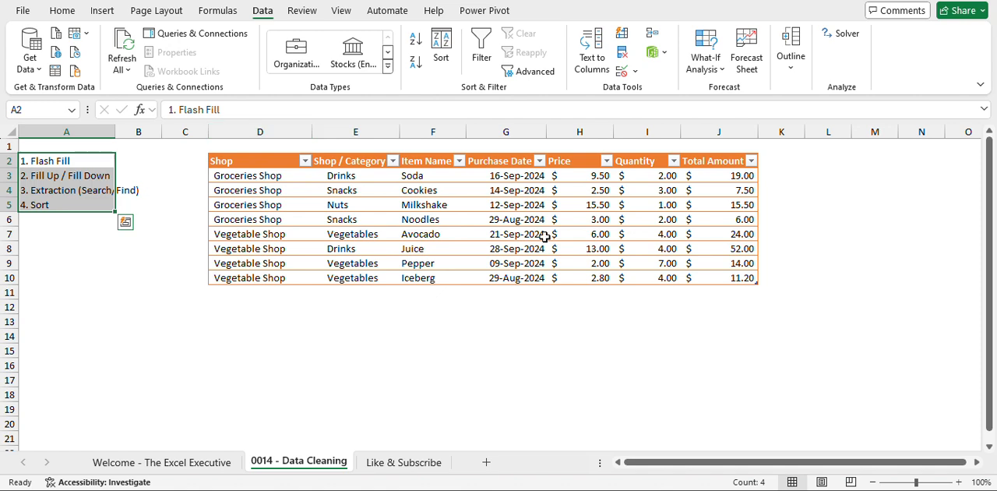
left_click(66, 190)
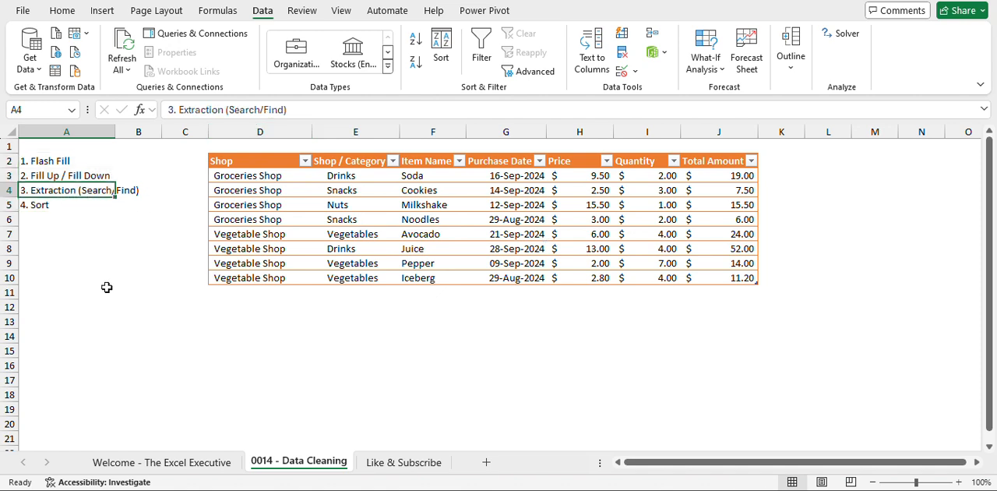
key("Down")
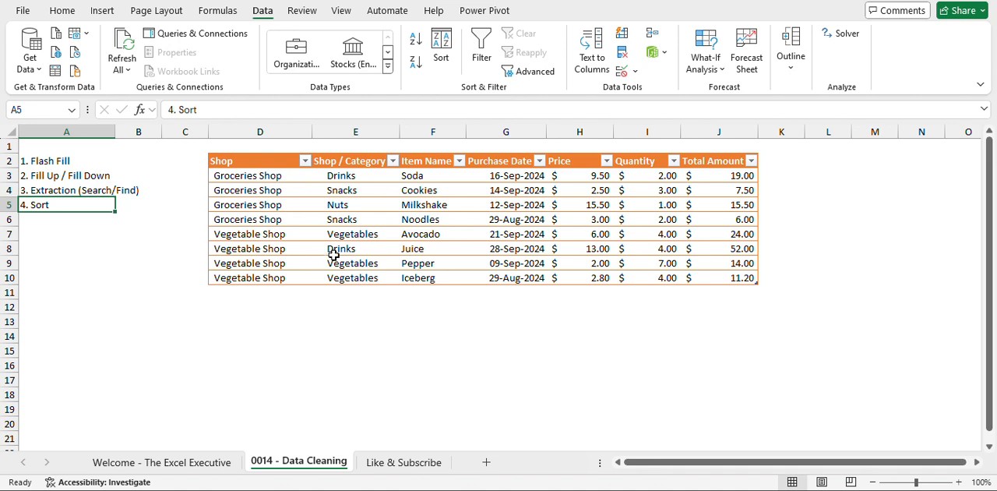
Sort the table by the Quantity column from largest to smallest.
left_click(659, 152)
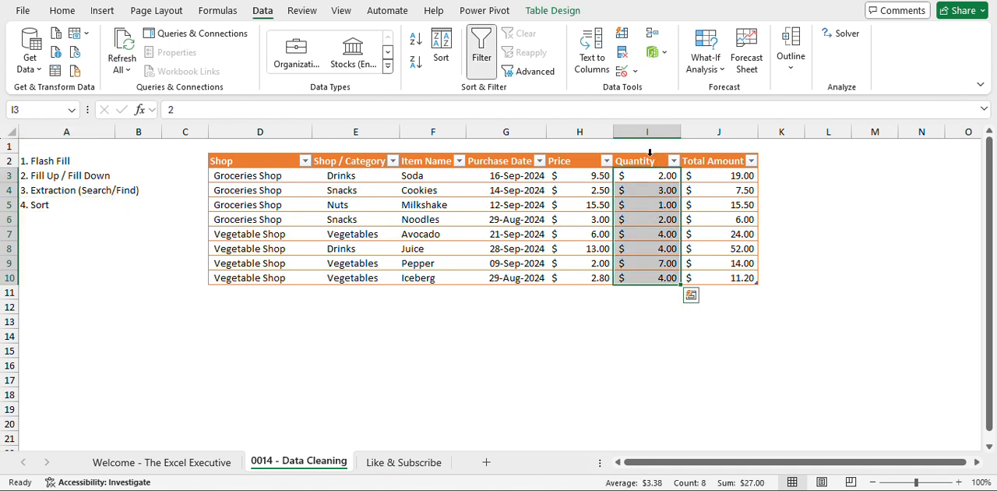
left_click(416, 41)
left_click(416, 64)
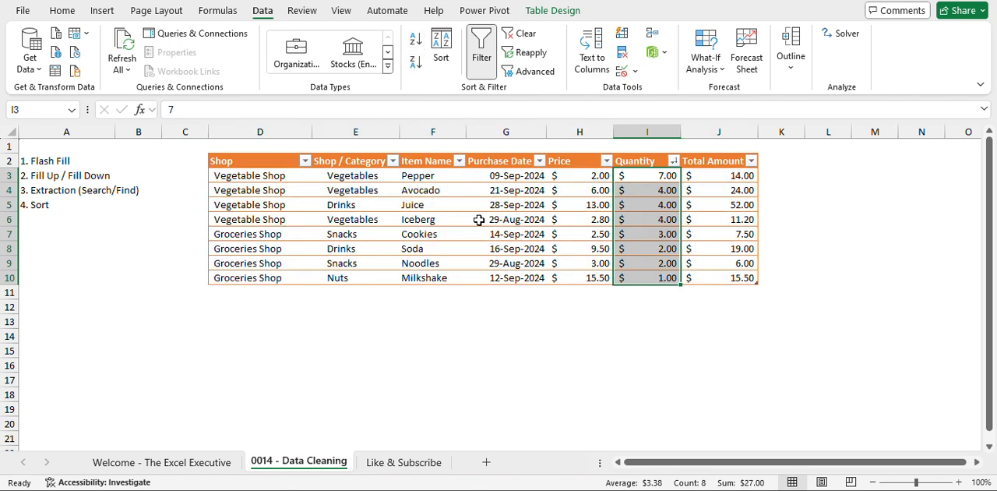
left_click(580, 221)
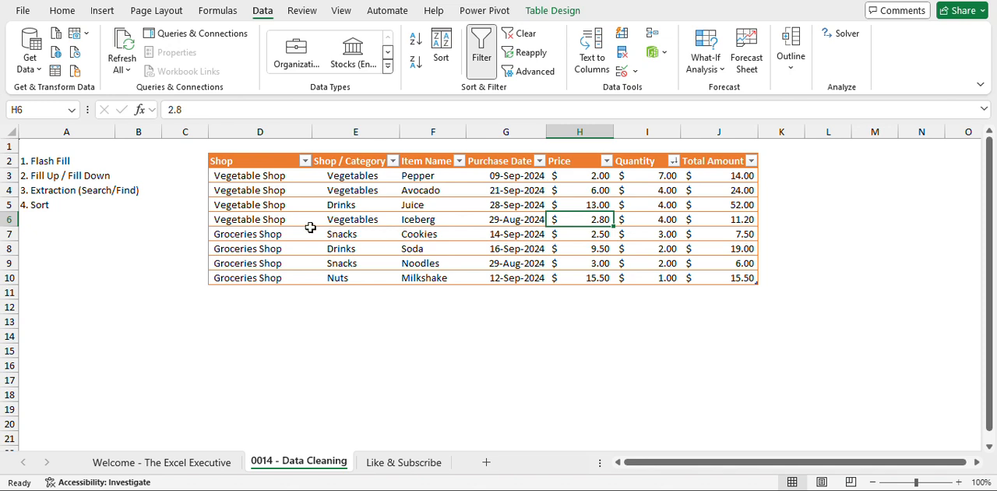
left_click(43, 190)
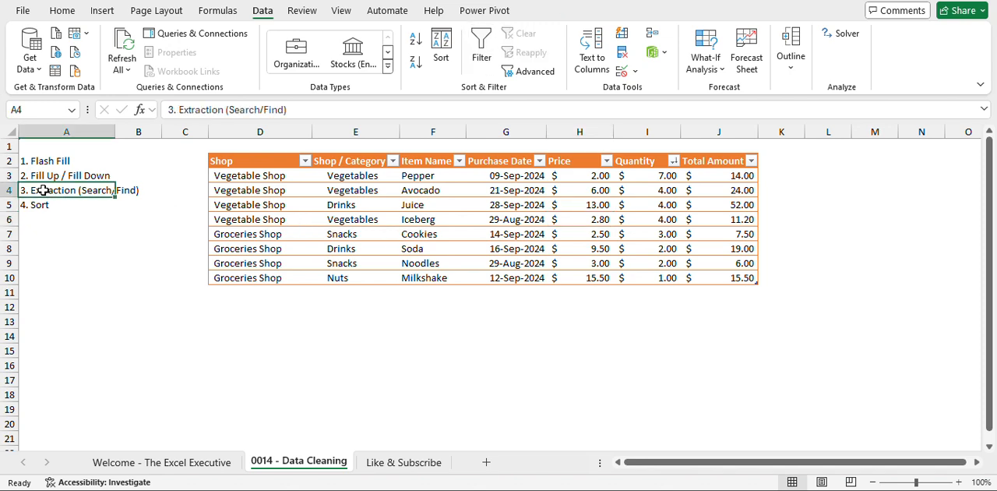
Review the Shop, Shop / Category and Item Name columns of the table for the order of their entries.
left_click(36, 206)
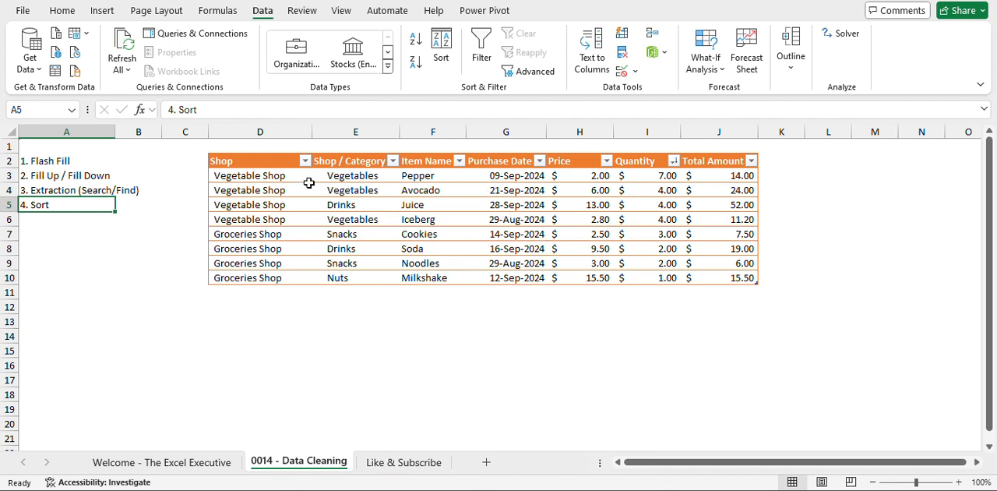
left_click_drag(267, 153, 440, 171)
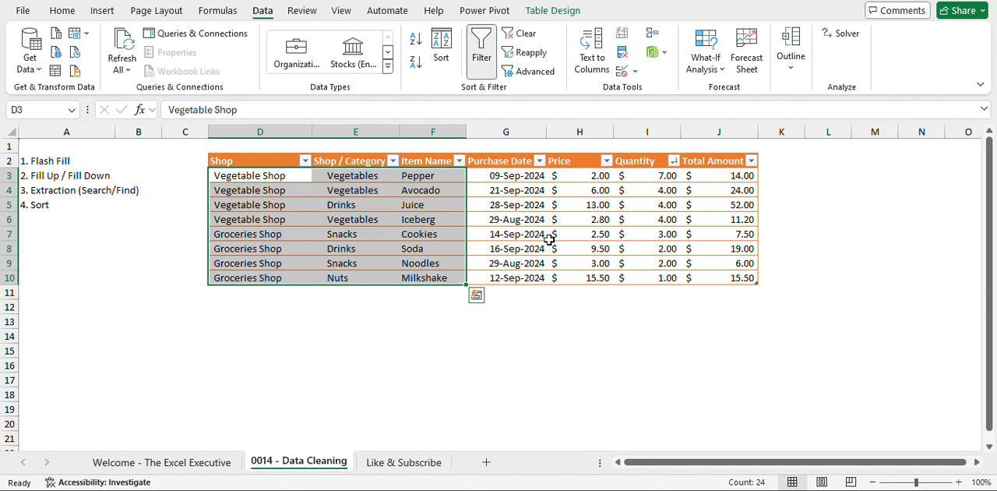
left_click(257, 189)
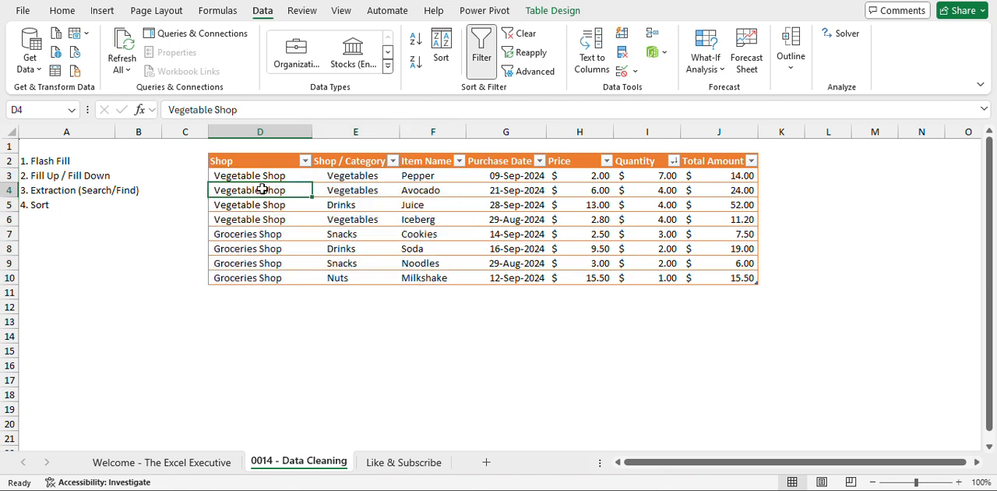
left_click(361, 201)
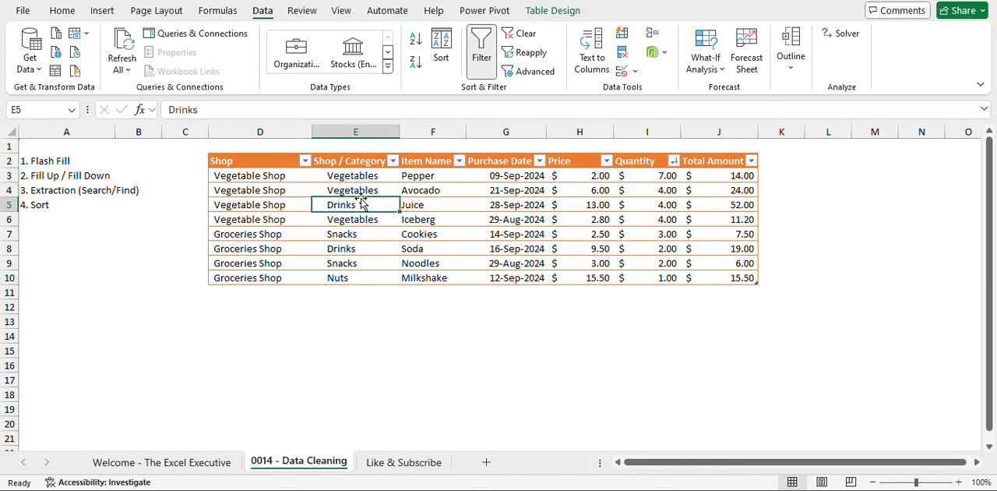
left_click(435, 205)
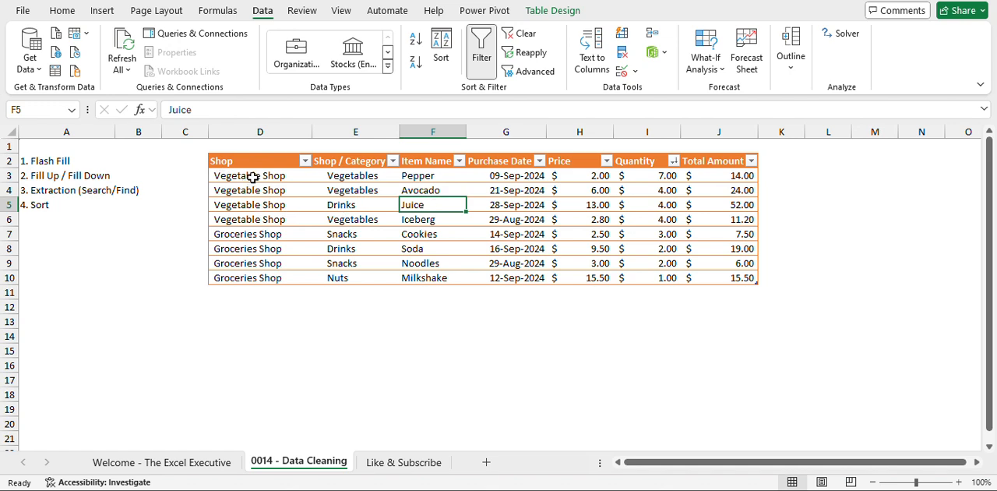
left_click_drag(252, 177, 261, 278)
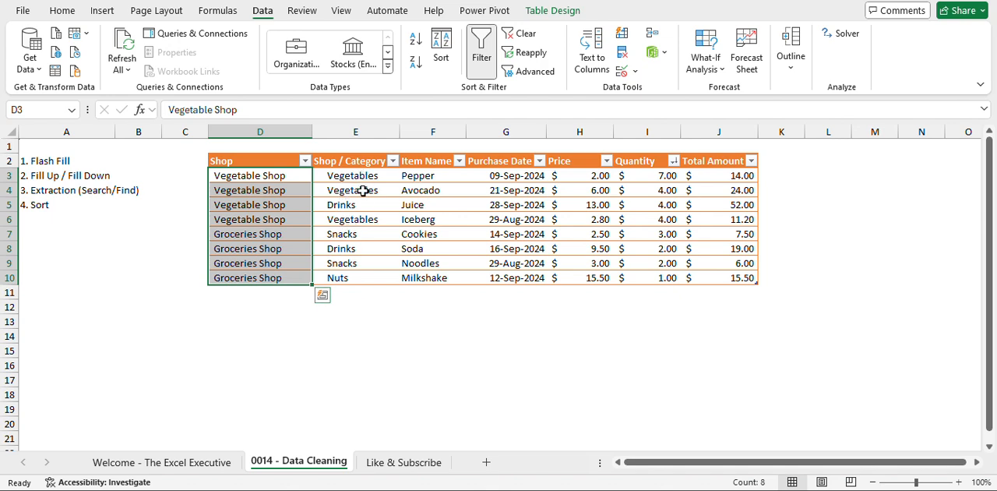
left_click(366, 235)
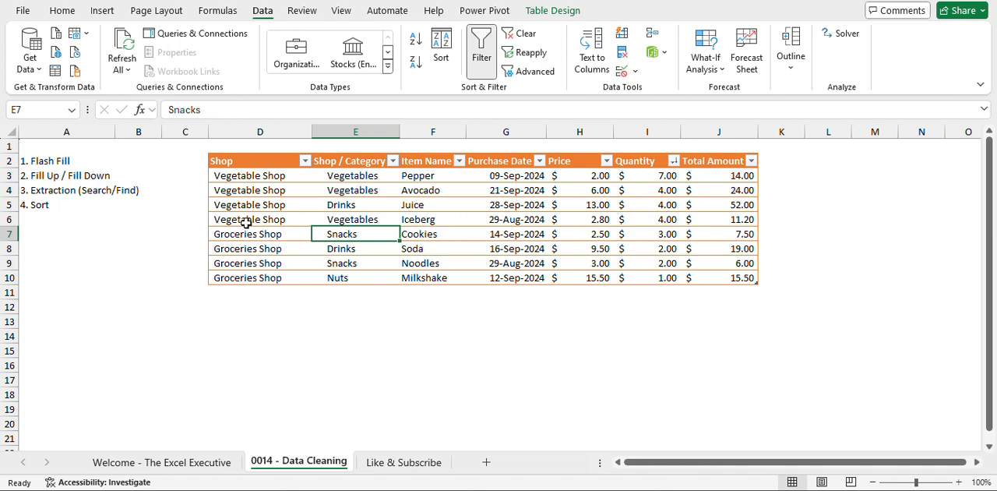
left_click(441, 46)
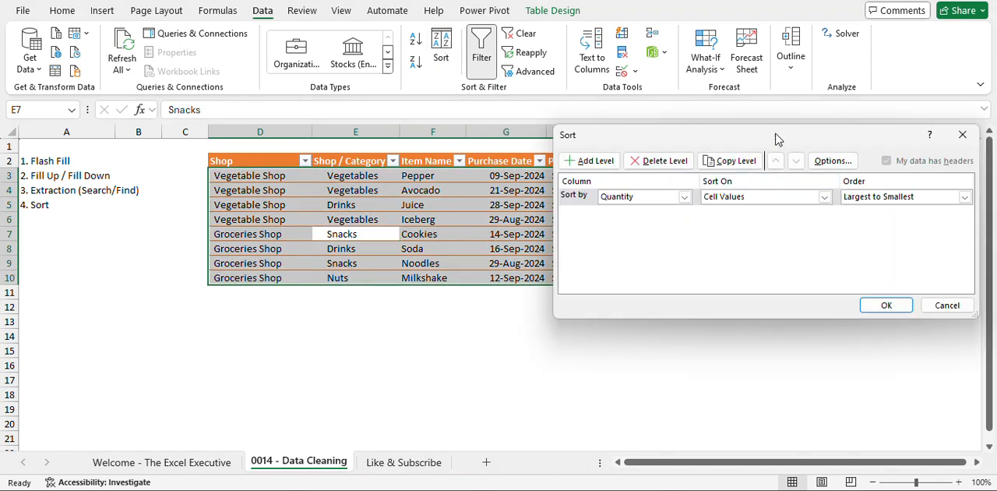
left_click_drag(774, 137, 726, 198)
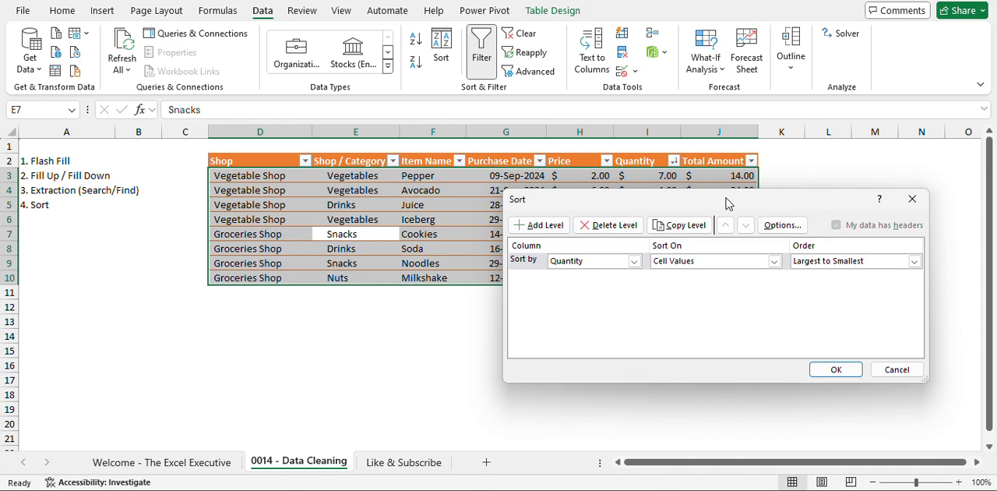
left_click(633, 261)
left_click(633, 261)
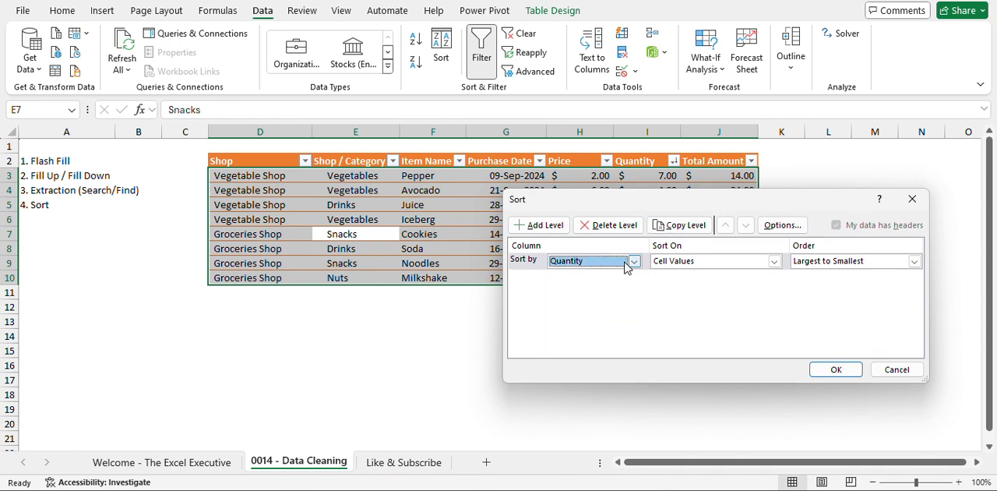
left_click(633, 261)
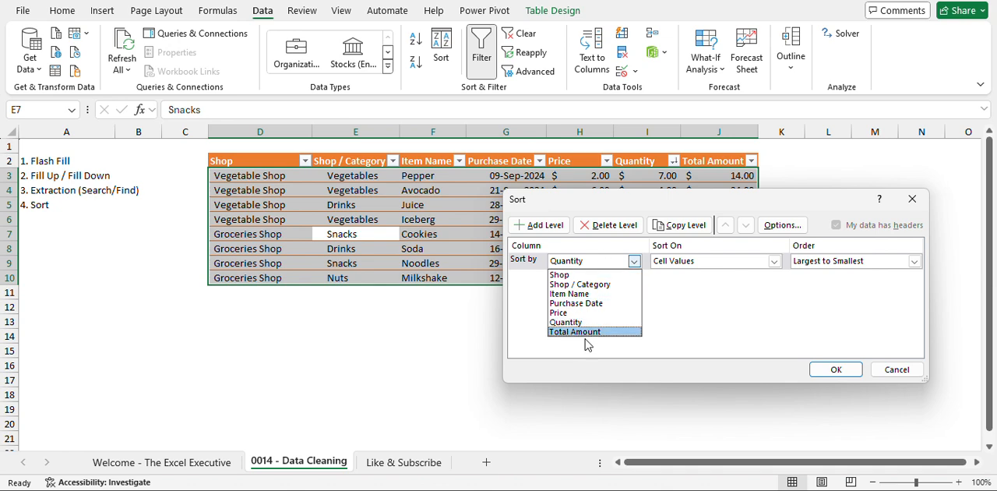
left_click(607, 275)
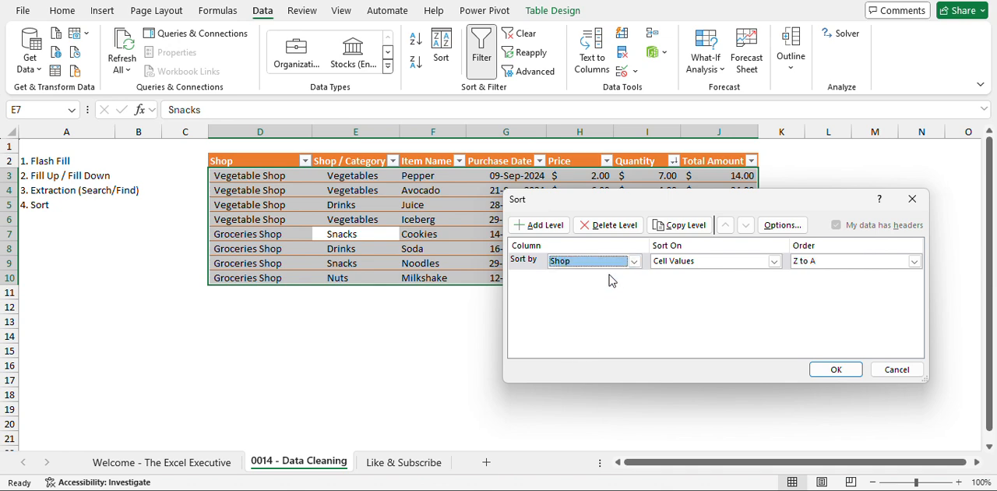
left_click(865, 264)
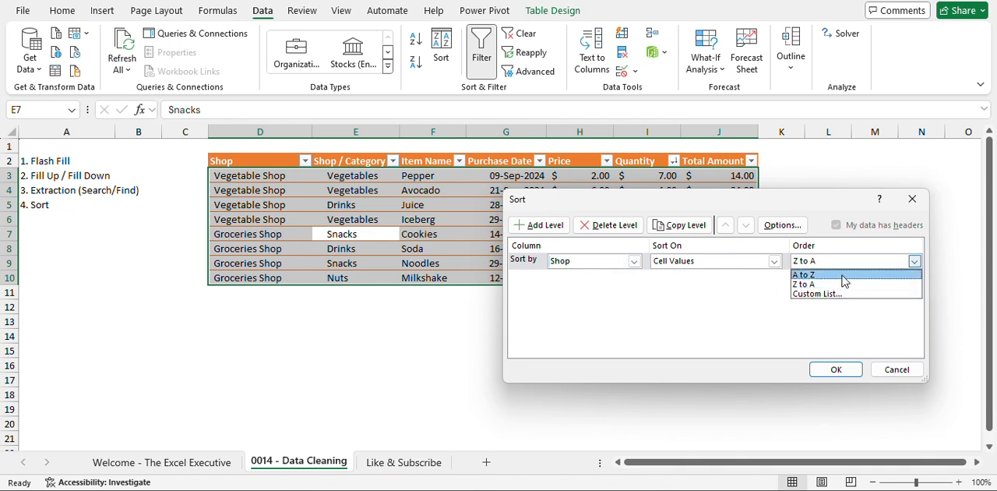
left_click(844, 277)
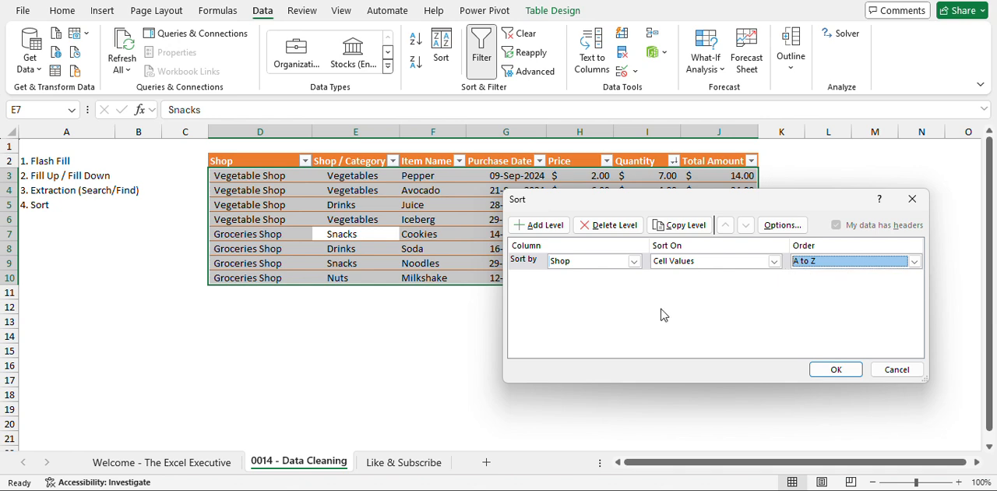
left_click(542, 225)
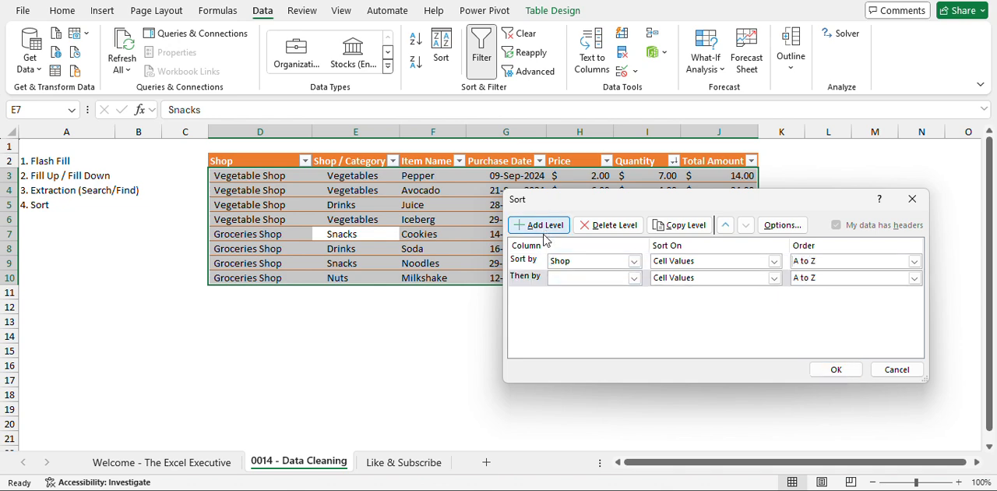
left_click(591, 278)
left_click(593, 300)
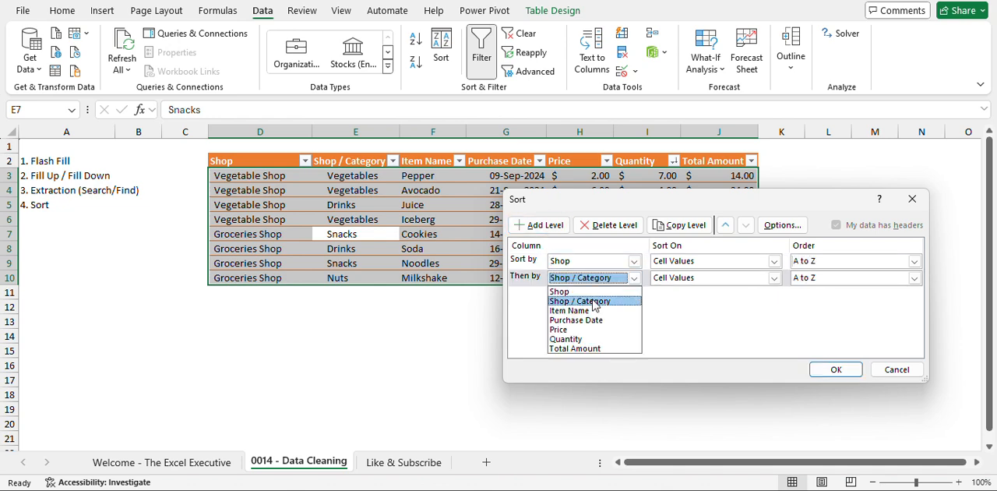
left_click(897, 370)
Rename the Shop / Category column header in E2 as Category.
left_click(361, 164)
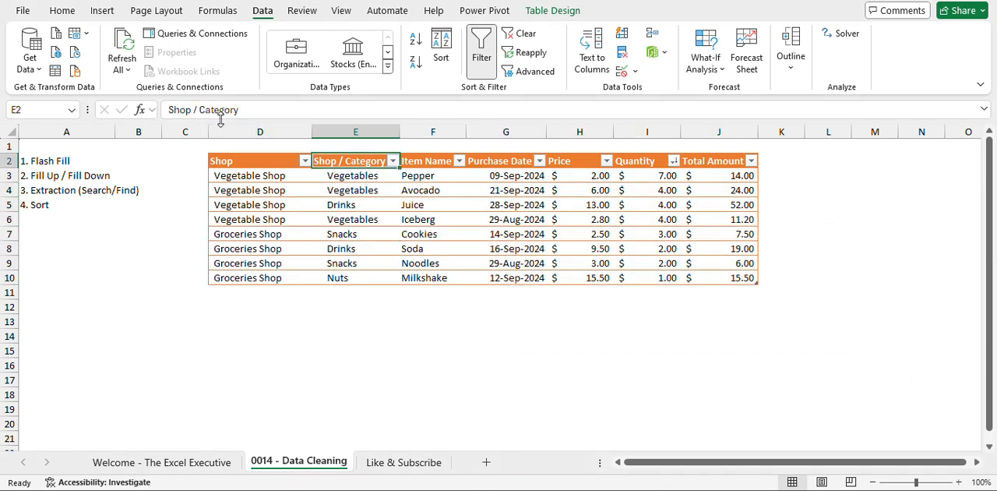
left_click_drag(201, 109, 168, 109)
key("BackSpace")
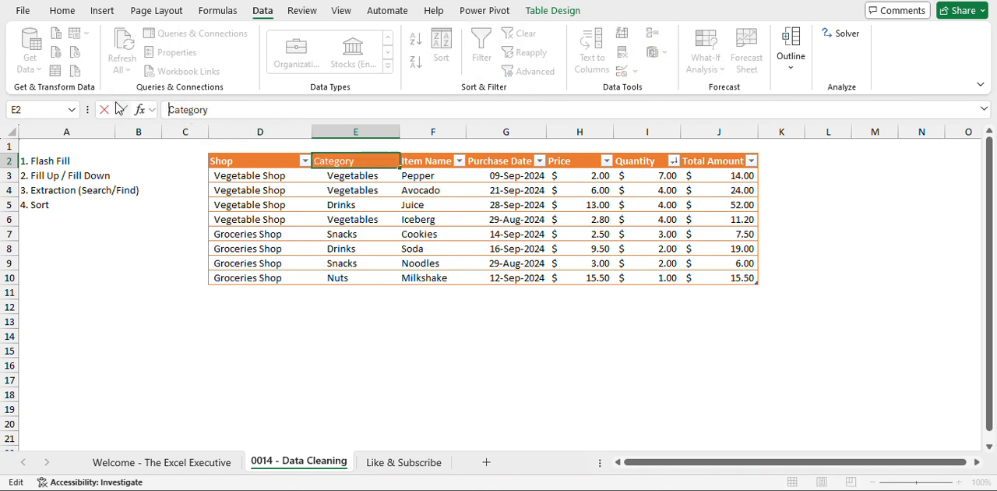
key("Return")
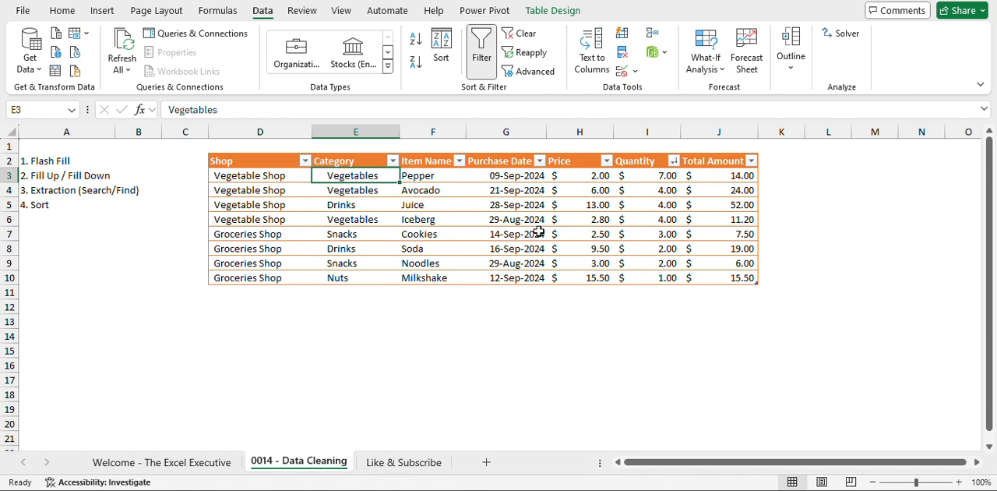
Set up a custom sort of the table with Shop, A to Z, as the first level.
left_click(441, 48)
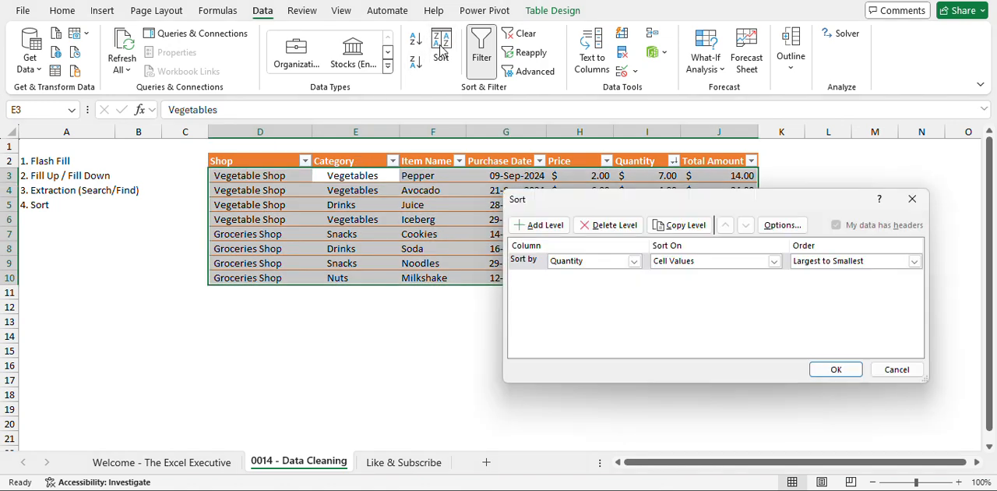
left_click(633, 262)
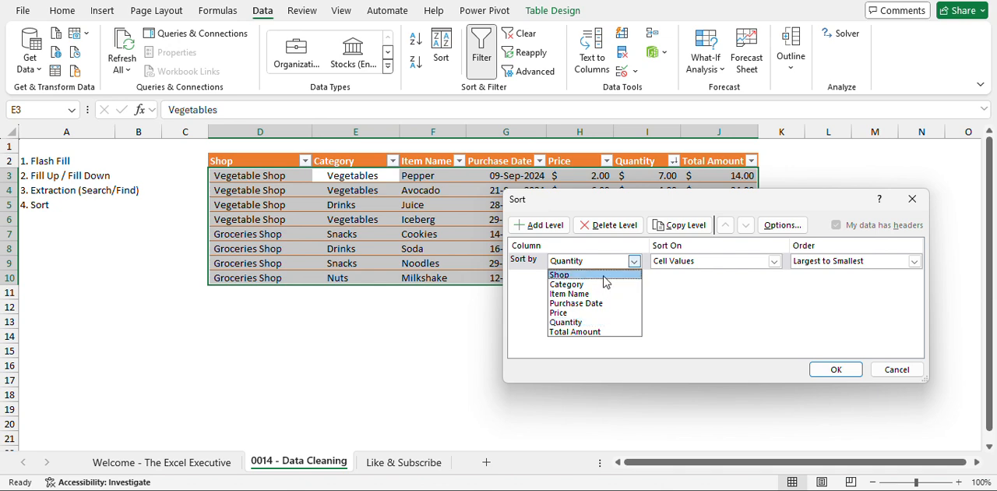
left_click(605, 278)
left_click(819, 264)
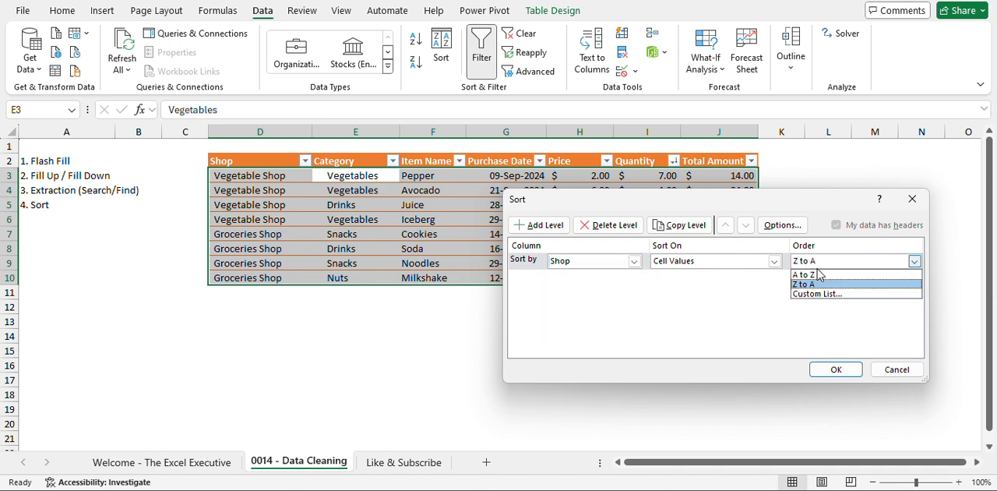
left_click(818, 274)
Add Category and Item Name, both A to Z, as the second and third sort levels and apply the sort.
left_click(530, 224)
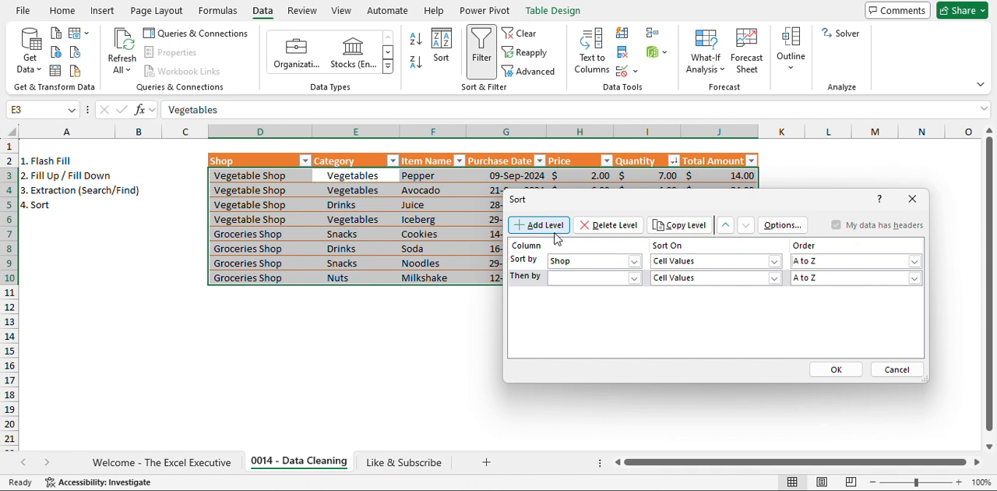
left_click(592, 280)
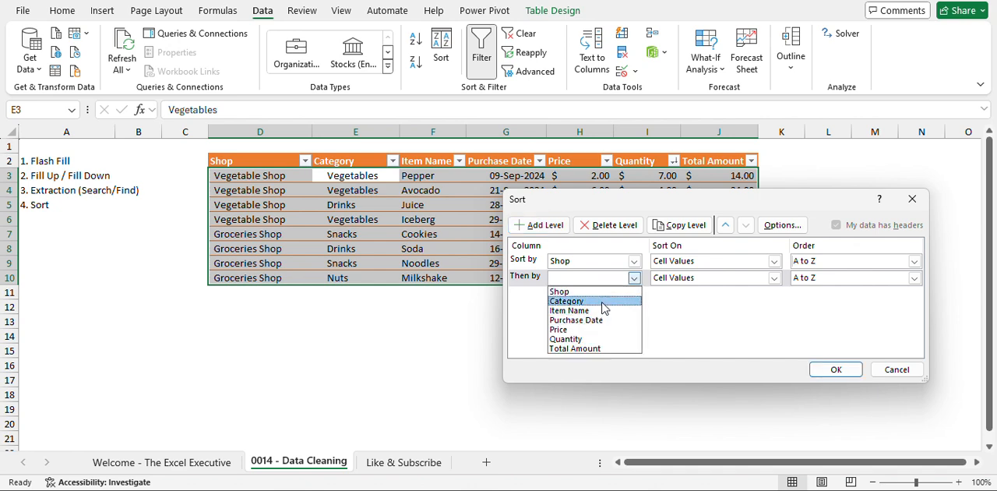
left_click(602, 302)
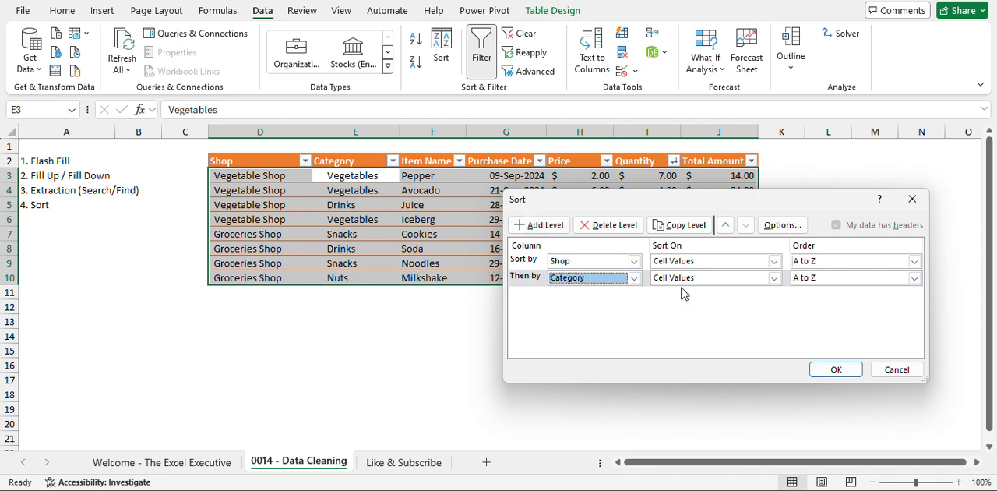
left_click(555, 226)
left_click(603, 296)
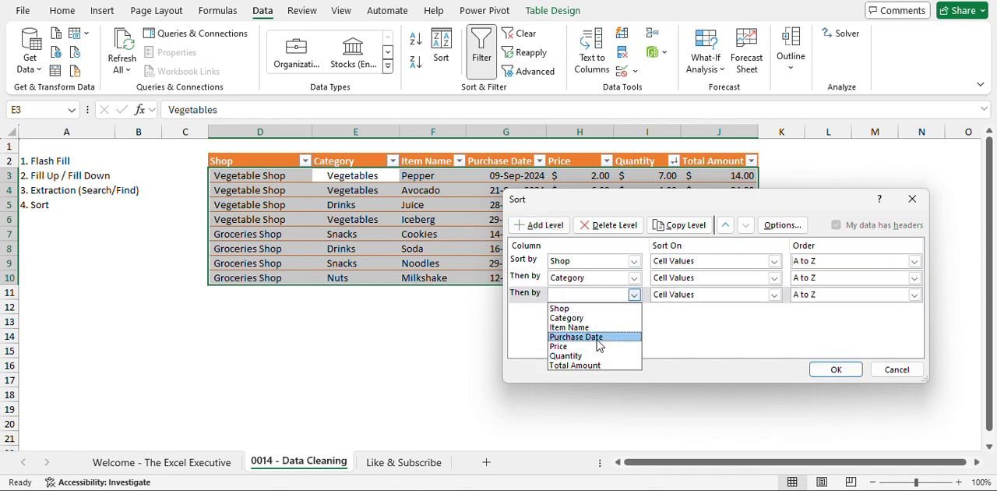
left_click(606, 328)
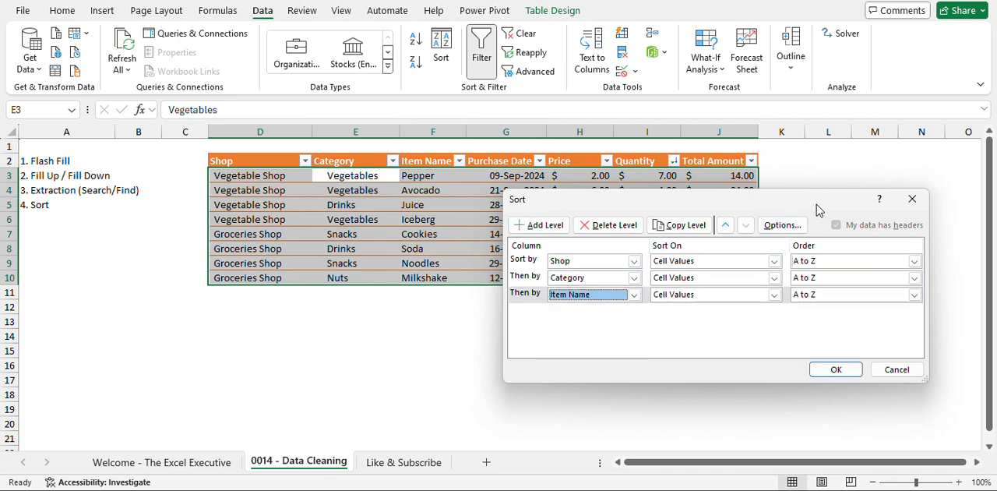
left_click_drag(816, 204, 693, 289)
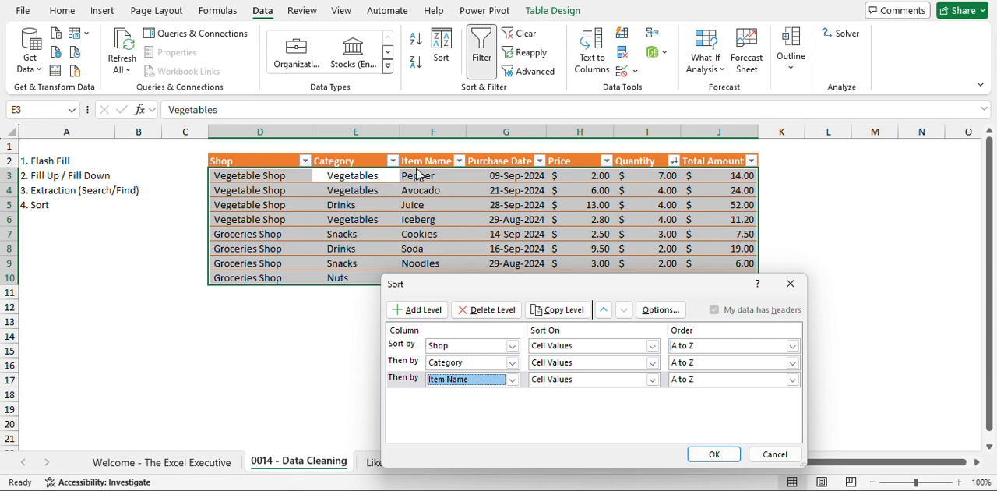
left_click(717, 459)
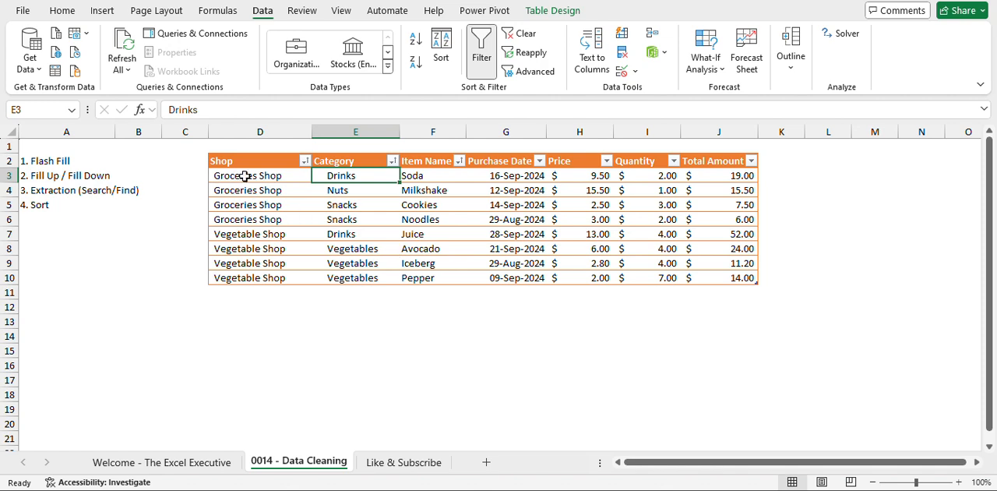
Check the sorted order of the shops, the categories within Groceries Shop and the item names within Snacks.
left_click(263, 176)
left_click_drag(260, 231, 265, 222)
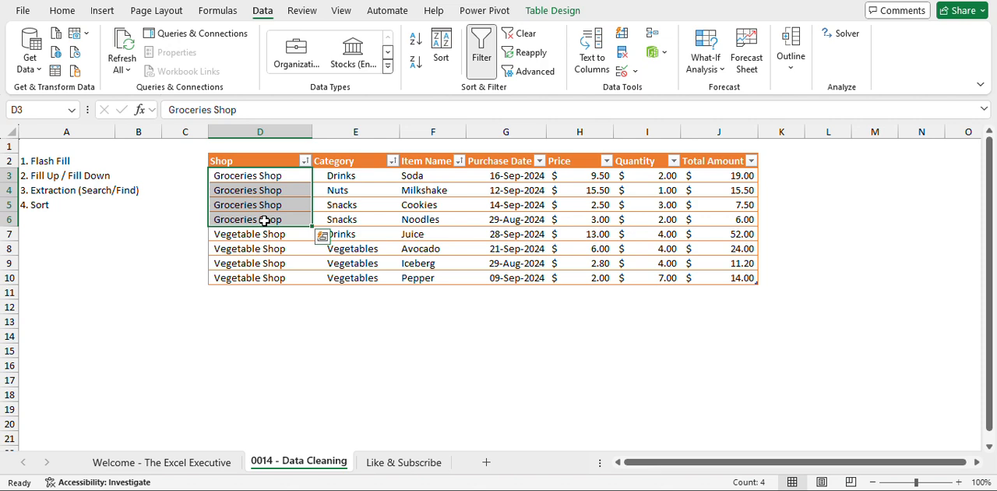
left_click_drag(268, 234, 266, 274)
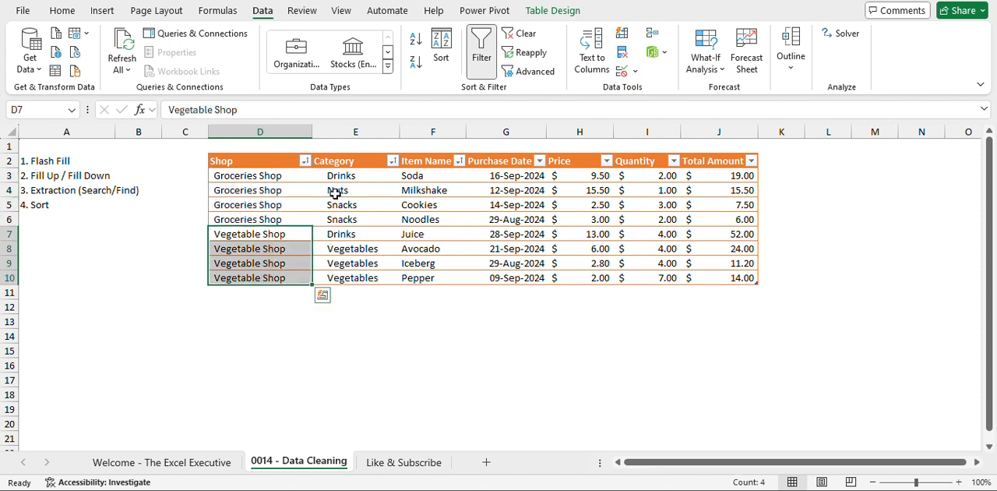
left_click(375, 176)
left_click(362, 190)
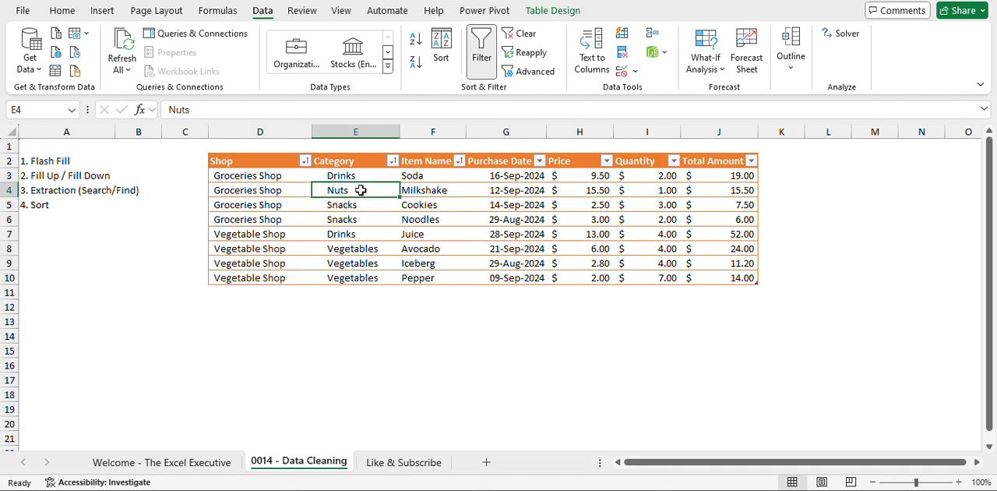
left_click_drag(376, 172, 364, 221)
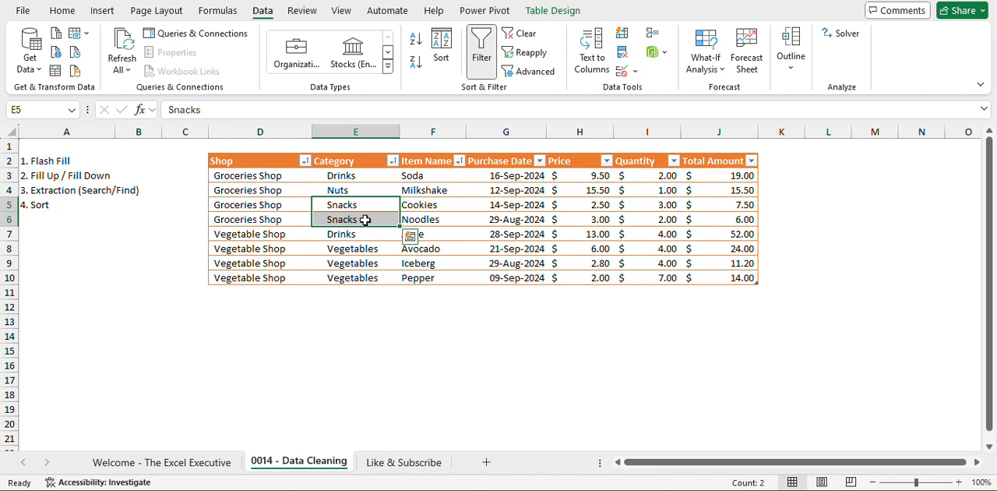
left_click(453, 206)
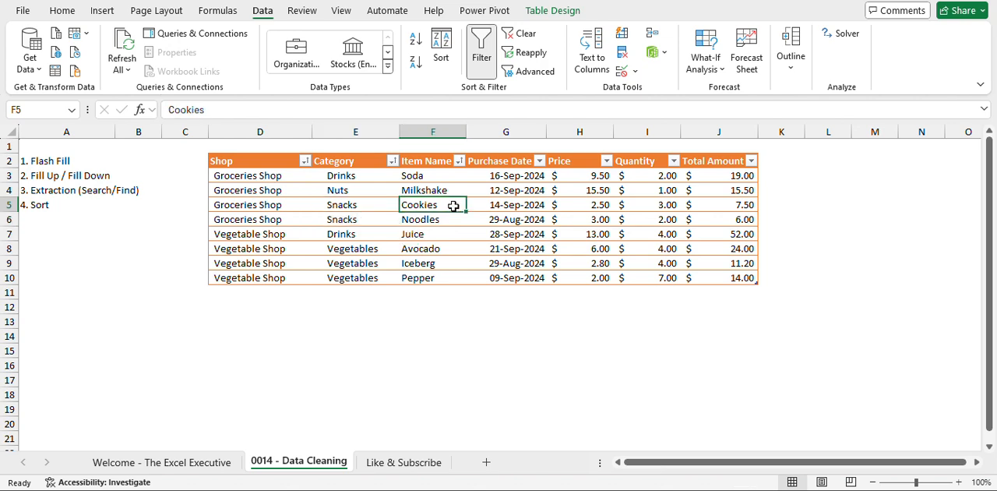
left_click(447, 219)
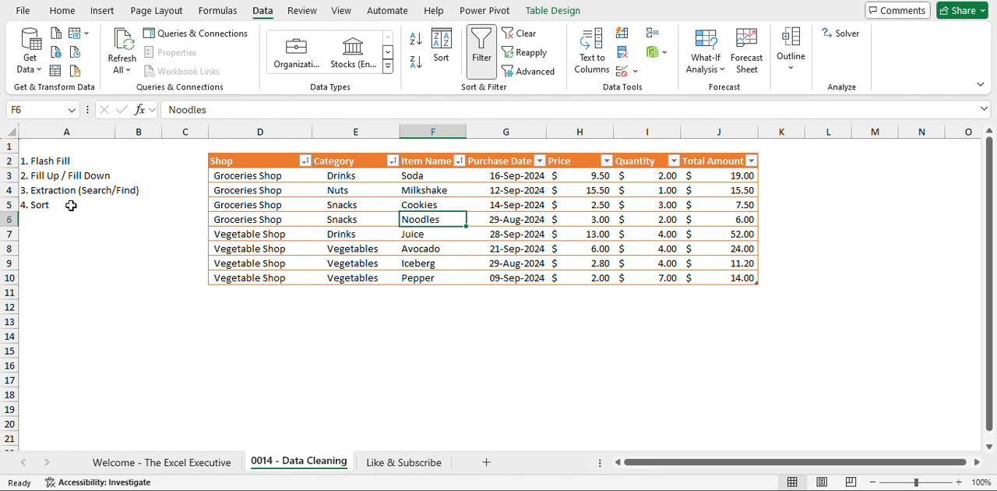
Switch to the Like & Subscribe sheet.
left_click(39, 205)
left_click(768, 223)
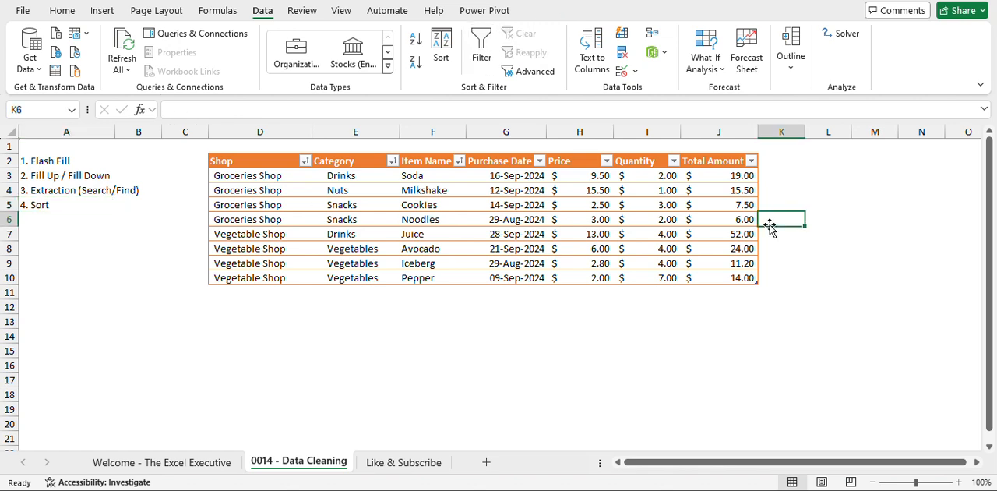
left_click(721, 226)
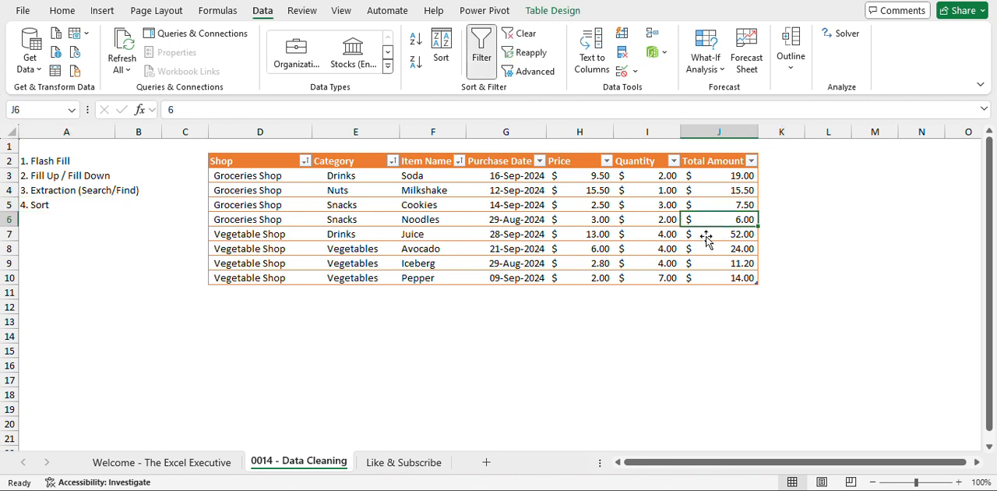
left_click(405, 467)
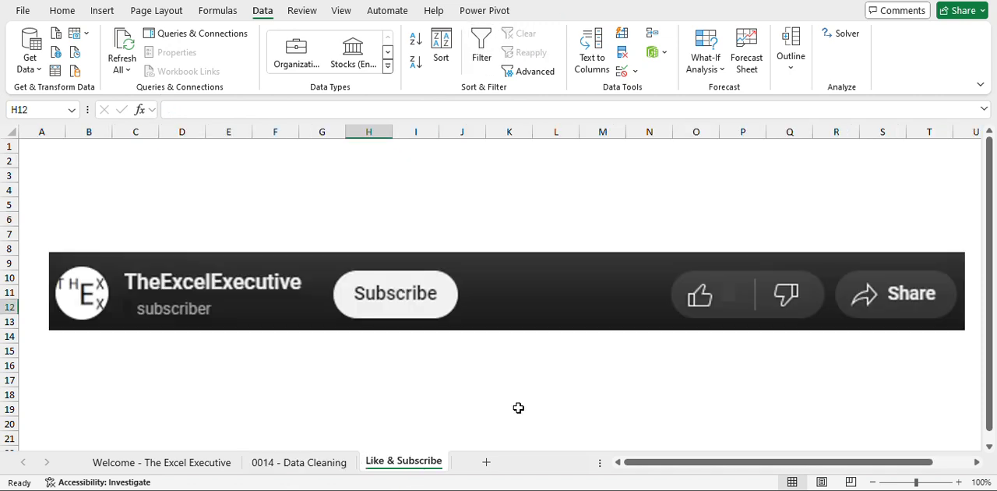